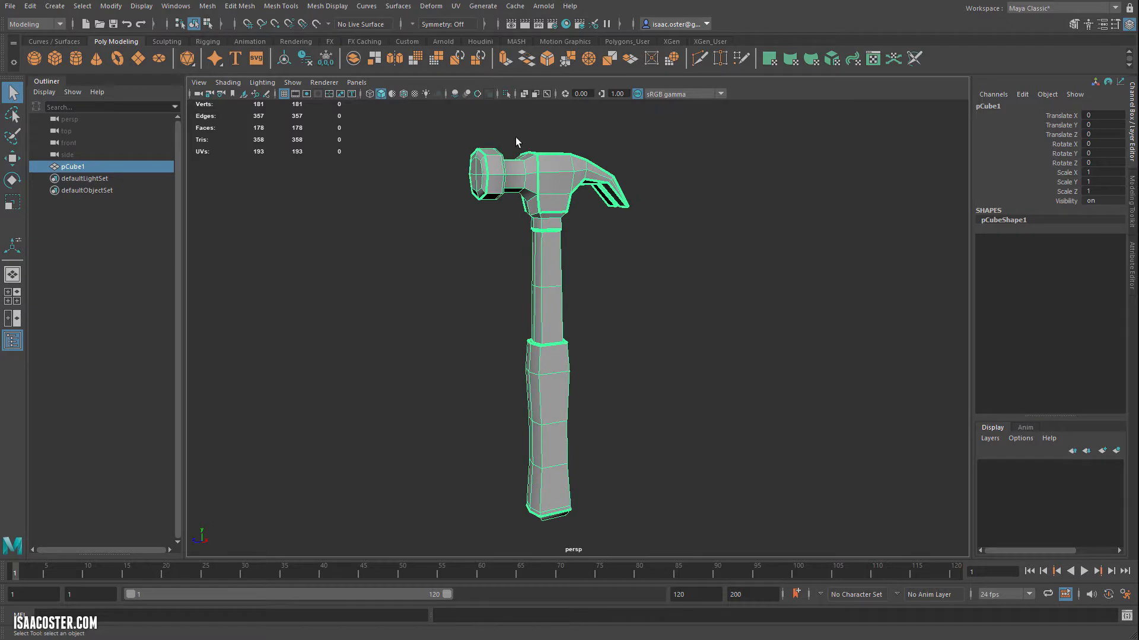
Apply Mesh Smooth to the hammer with Divisions set to 2.
{"action": "right_click_drag", "start_coordinate": [594, 296], "coordinate": [625, 300], "text": "alt"}
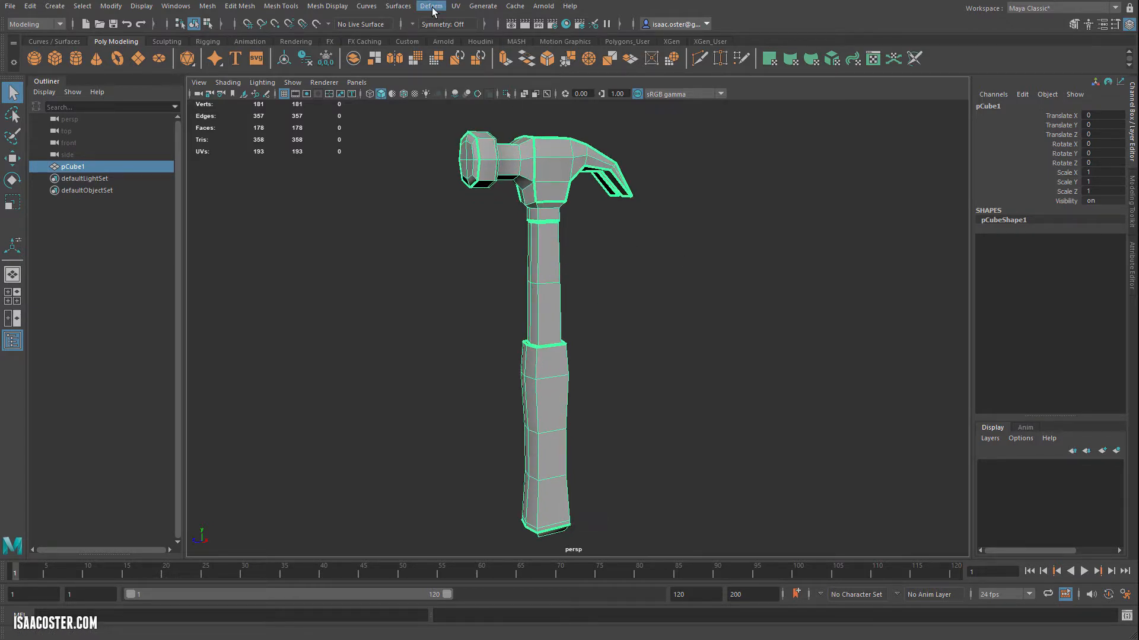
{"action": "left_click_drag", "start_coordinate": [648, 252], "coordinate": [645, 264], "text": "alt"}
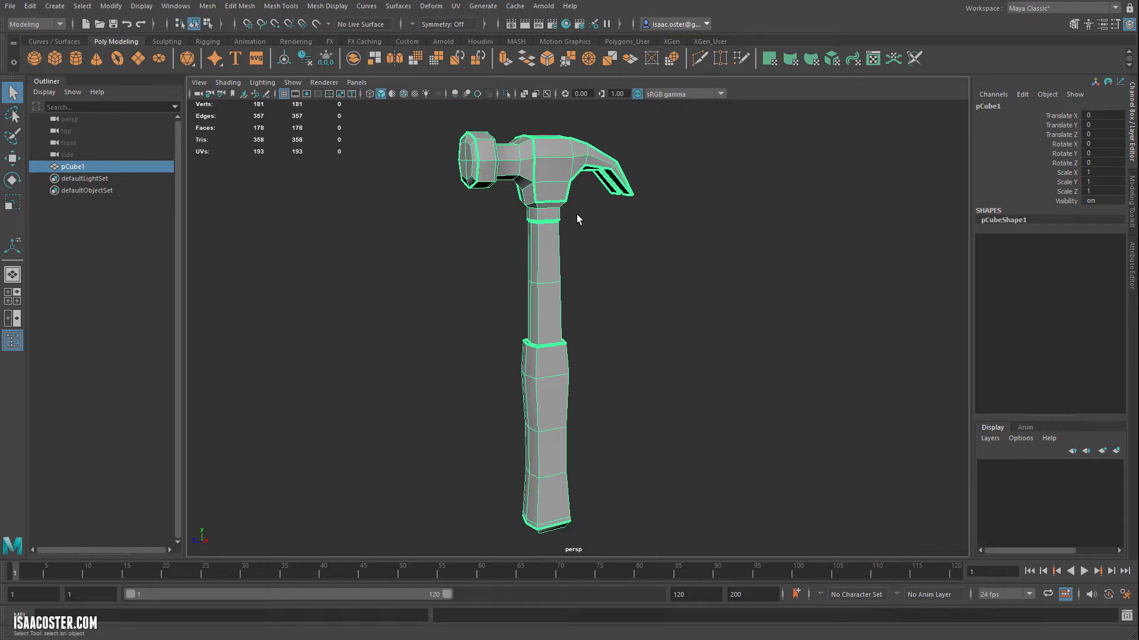
{"action": "left_click_drag", "start_coordinate": [440, 242], "coordinate": [444, 245], "text": "alt"}
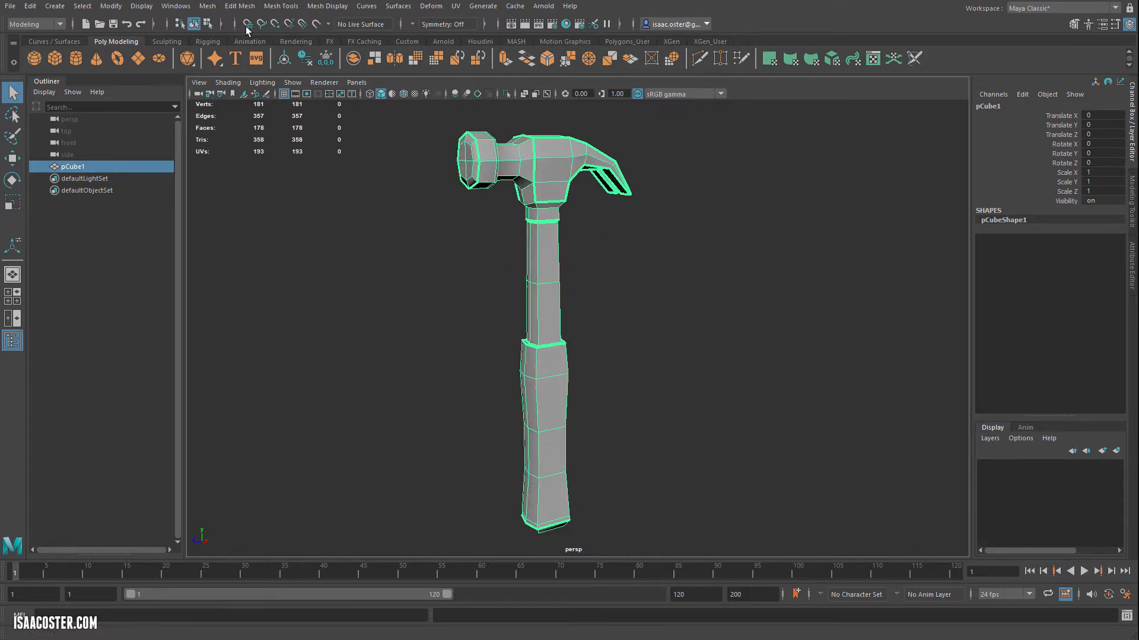
{"action": "left_click", "coordinate": [208, 8]}
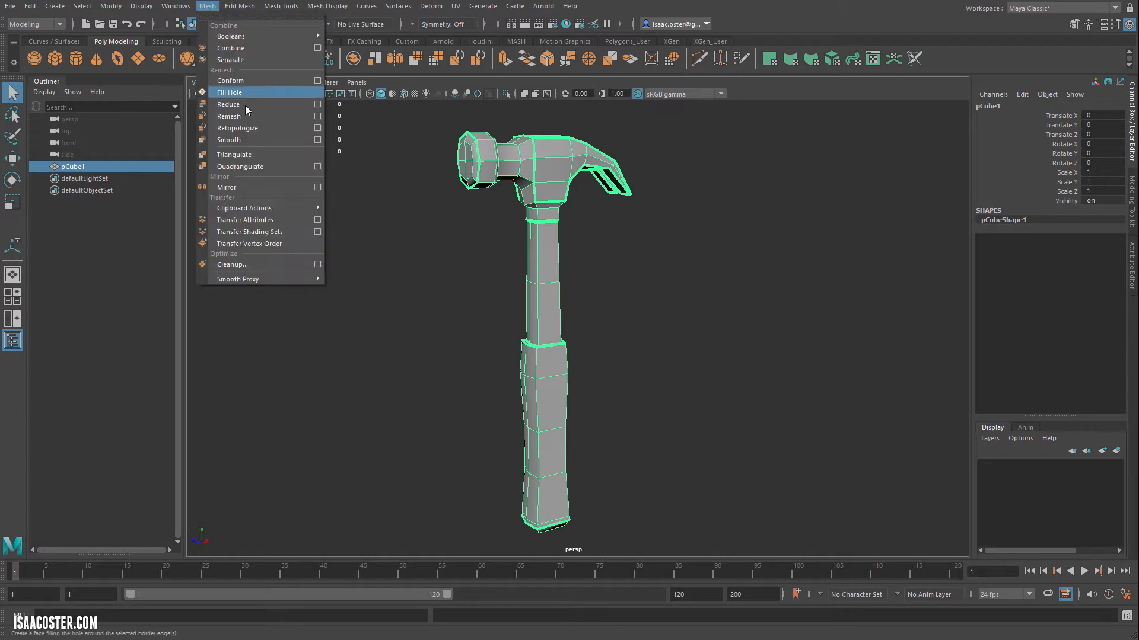
{"action": "left_click", "coordinate": [233, 140]}
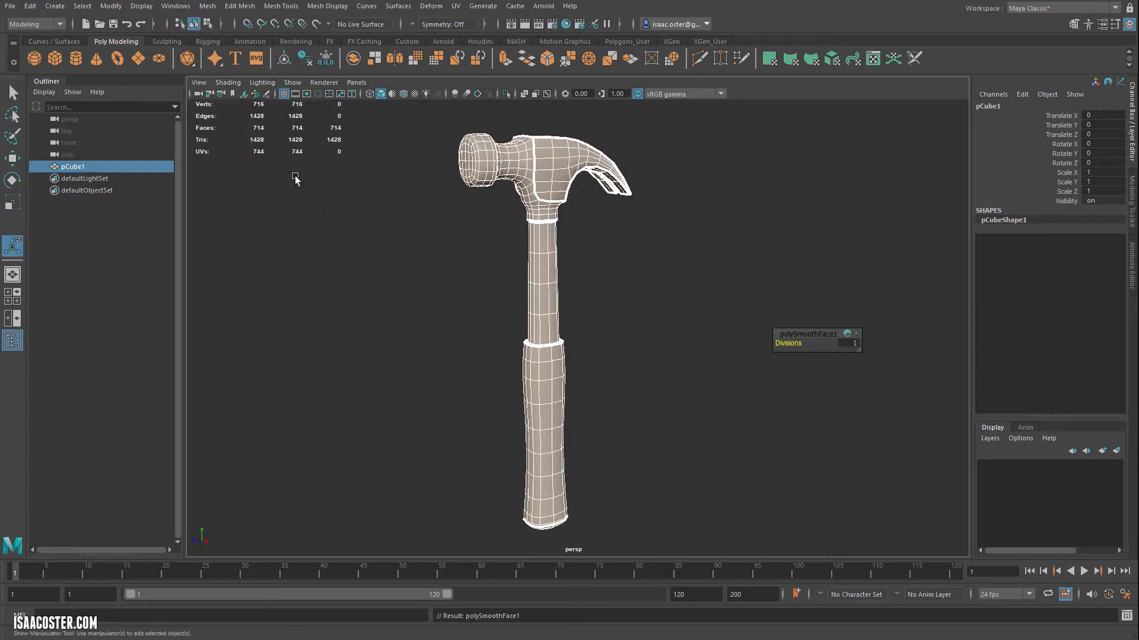
{"action": "left_click", "coordinate": [854, 343]}
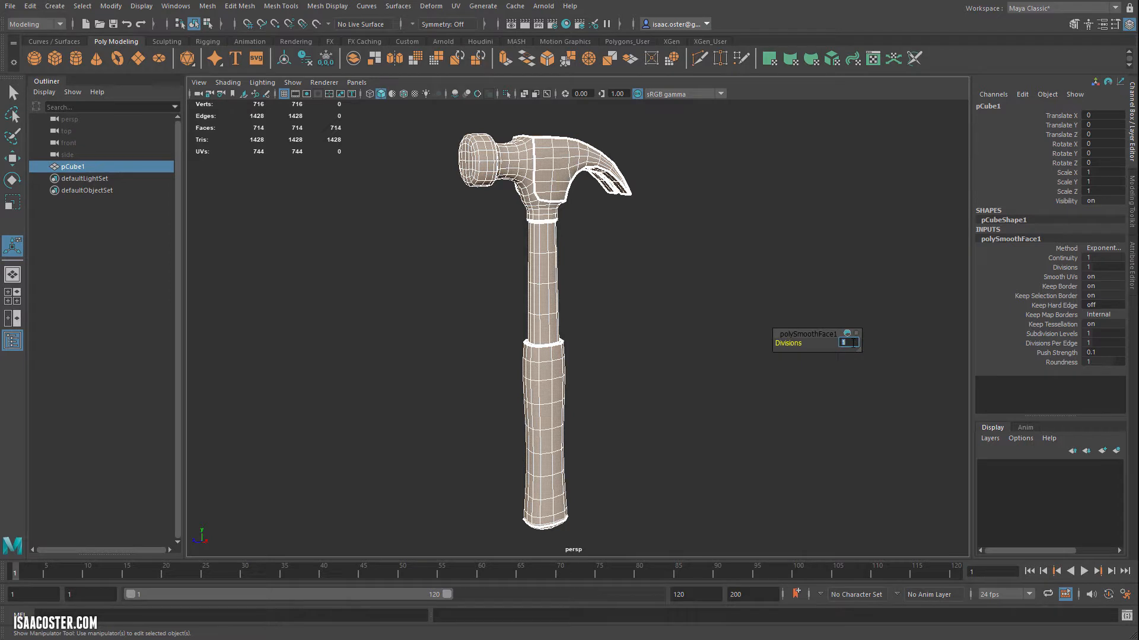
{"action": "key", "text": "Return"}
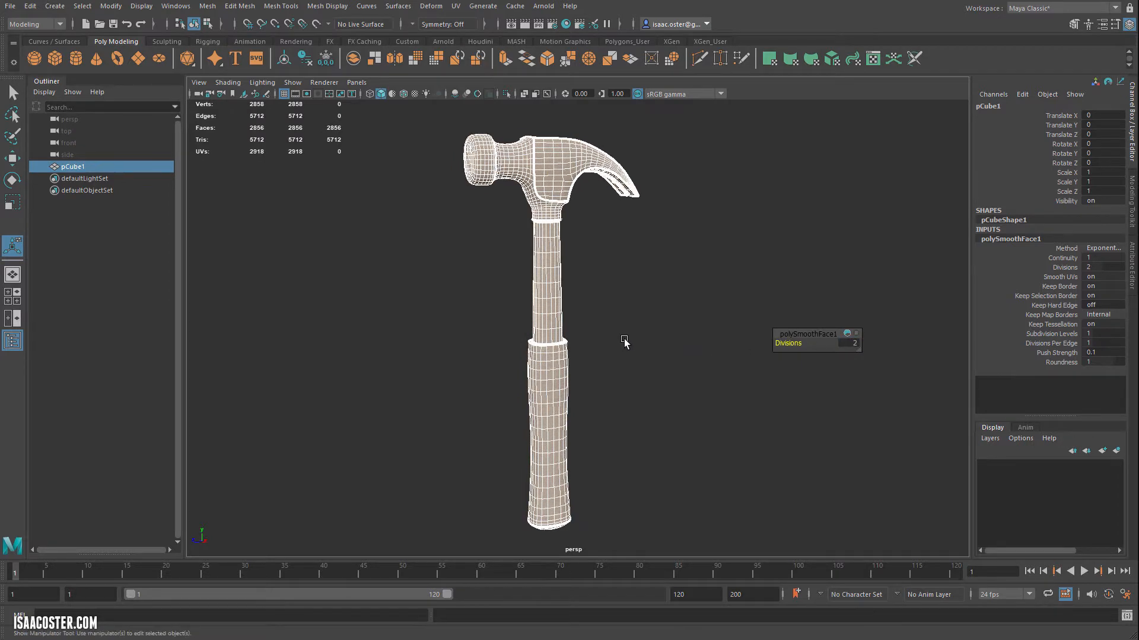
{"action": "left_click", "coordinate": [646, 343]}
{"action": "left_click_drag", "start_coordinate": [649, 341], "coordinate": [670, 386], "text": "alt"}
Select the smoothed hammer and delete its construction history.
{"action": "left_click", "coordinate": [556, 367]}
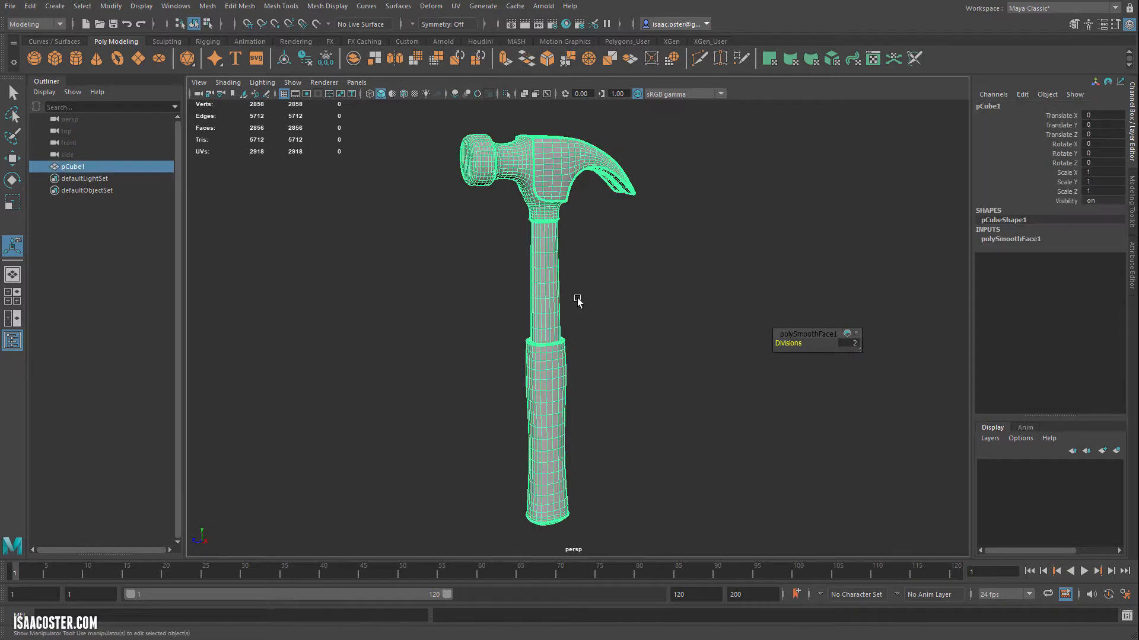
{"action": "left_click_drag", "start_coordinate": [564, 388], "coordinate": [593, 380], "text": "alt"}
{"action": "left_click", "coordinate": [30, 6]}
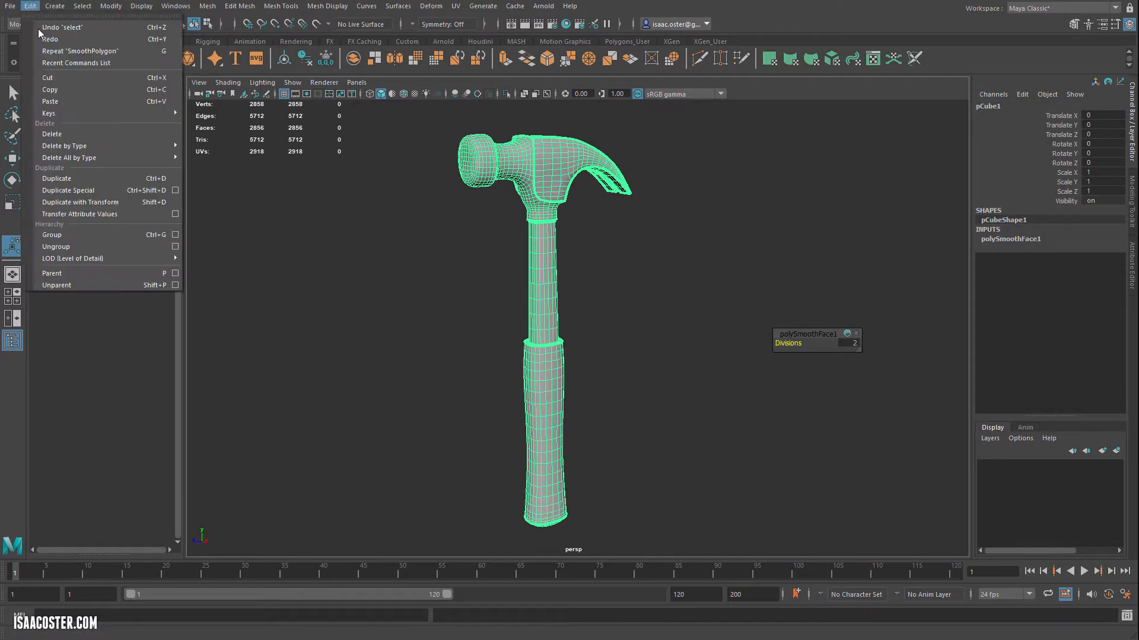
{"action": "mouse_move", "coordinate": [159, 146]}
{"action": "left_click", "coordinate": [222, 147]}
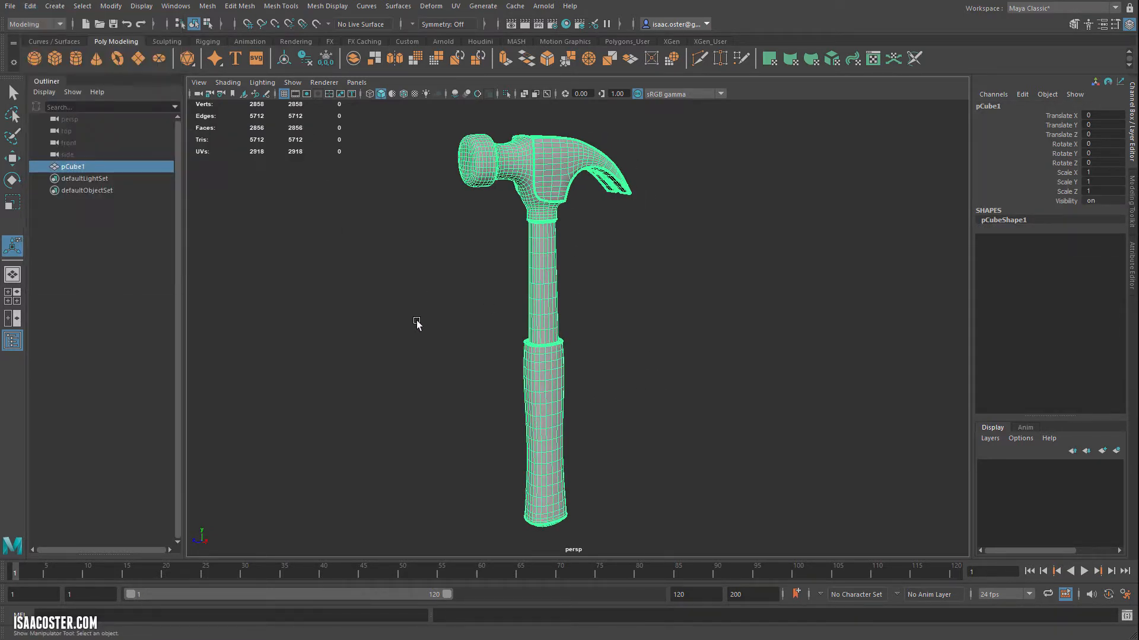
Reset the Lattice deformer options to their defaults and create a lattice with 2, 5, 2 divisions around the hammer.
{"action": "left_click_drag", "start_coordinate": [419, 323], "coordinate": [441, 297], "text": "alt"}
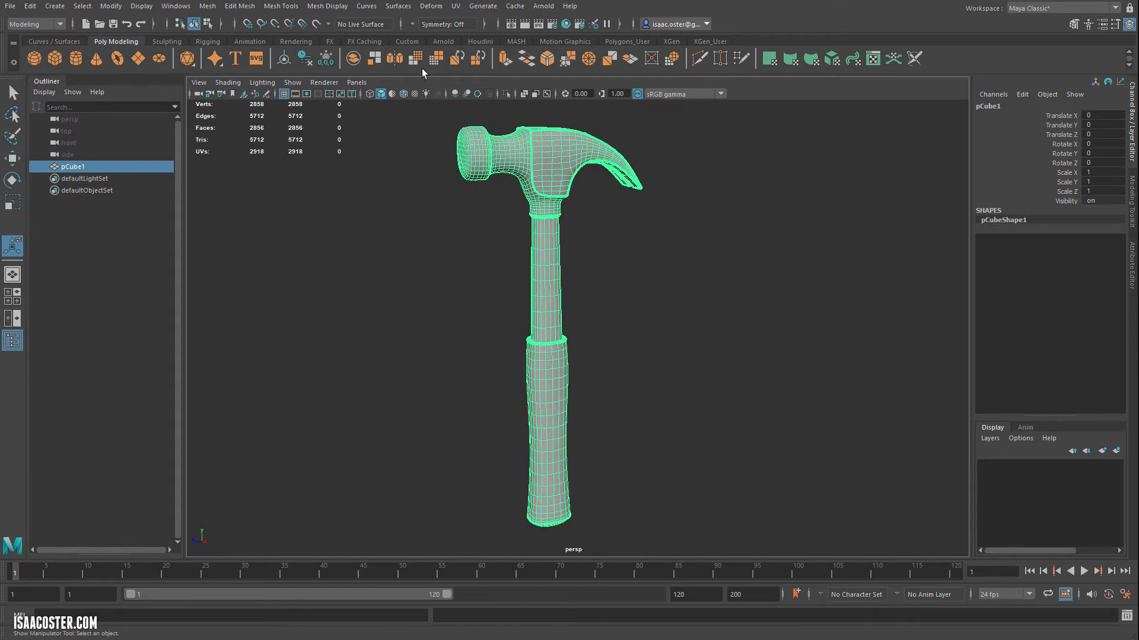
{"action": "left_click", "coordinate": [432, 8]}
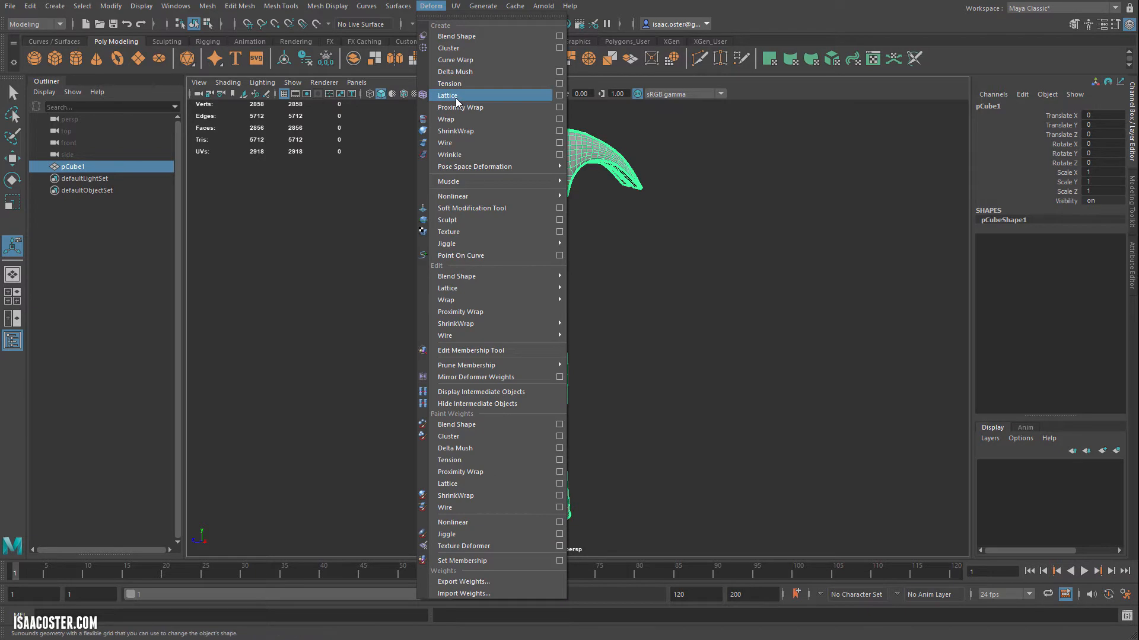
{"action": "left_click", "coordinate": [559, 95]}
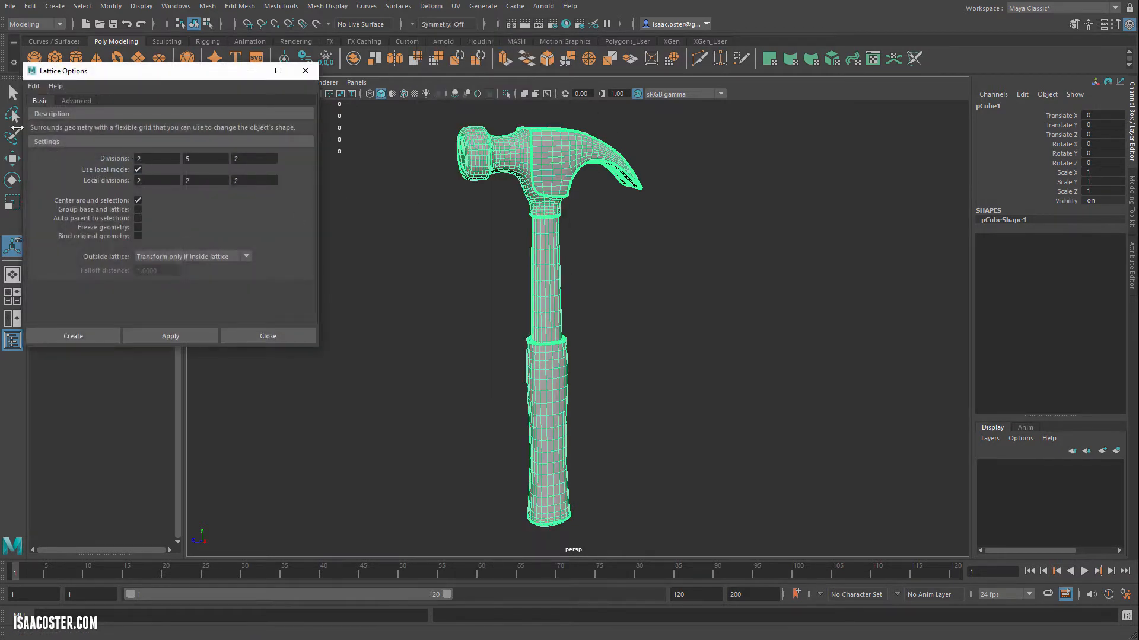
{"action": "left_click", "coordinate": [34, 86]}
{"action": "left_click", "coordinate": [41, 109]}
{"action": "left_click", "coordinate": [190, 340]}
{"action": "left_click_drag", "start_coordinate": [395, 338], "coordinate": [458, 268], "text": "alt"}
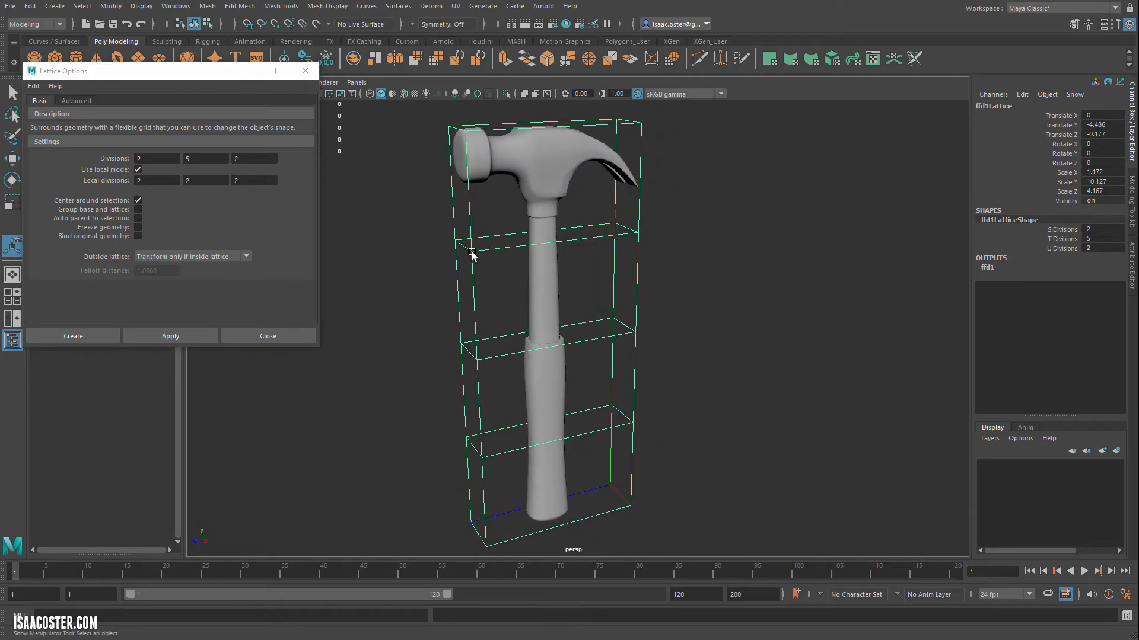
Rotate the lattice's two upper rows of points and shift them toward the striking face to bend the hammer head forward.
{"action": "right_click", "coordinate": [473, 254]}
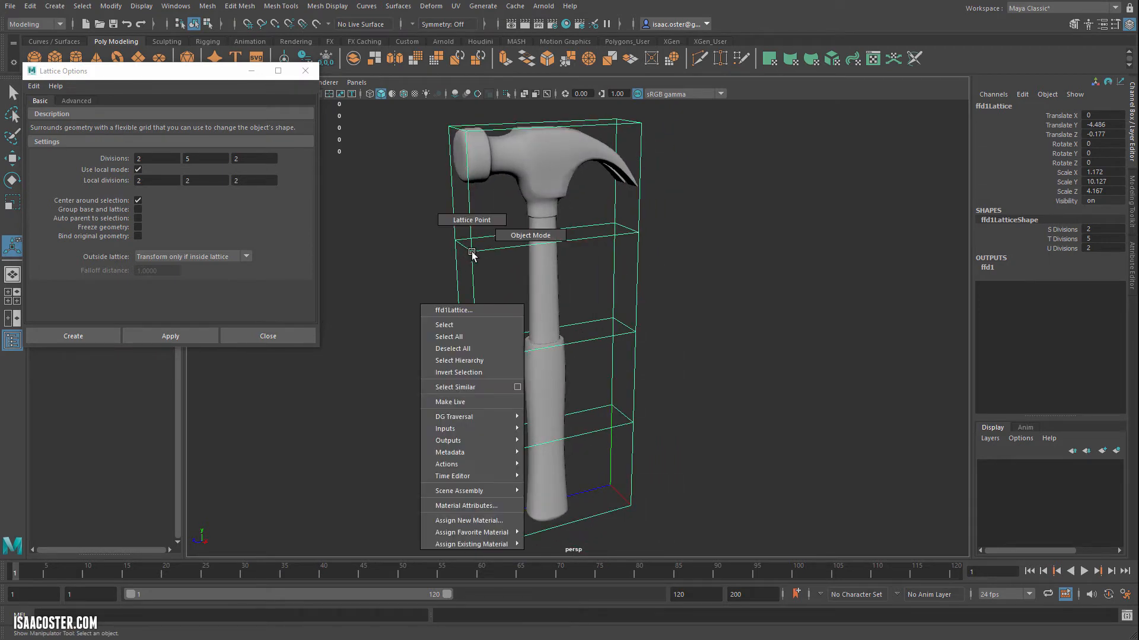
{"action": "left_click", "coordinate": [474, 220]}
{"action": "left_click_drag", "start_coordinate": [473, 217], "coordinate": [427, 230], "text": "alt"}
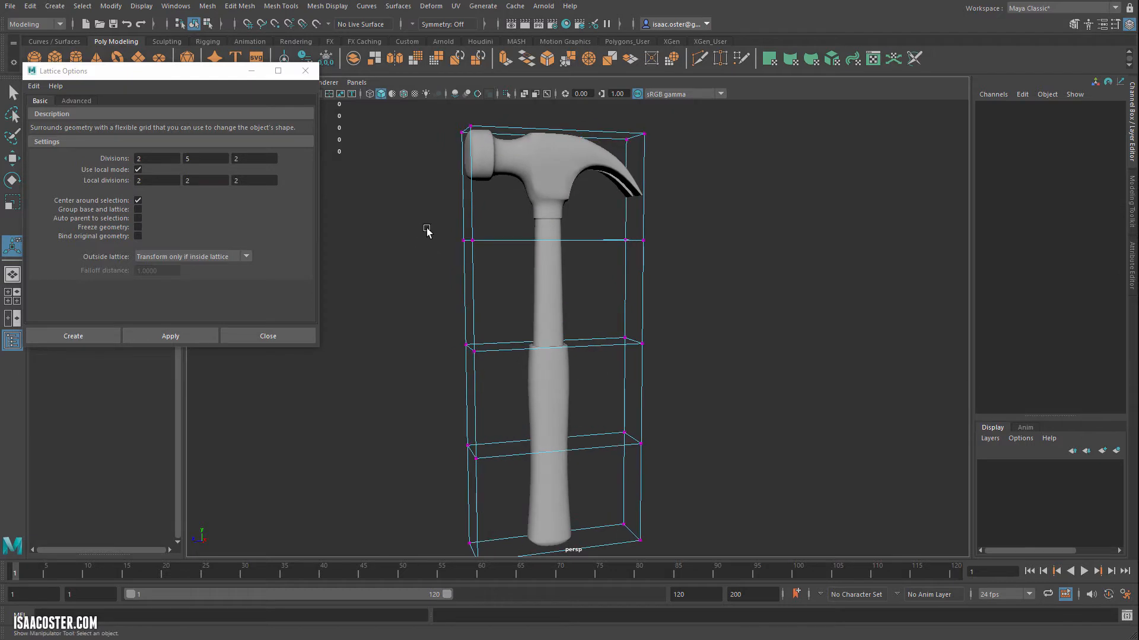
{"action": "left_click_drag", "start_coordinate": [438, 118], "coordinate": [703, 245]}
{"action": "left_click_drag", "start_coordinate": [686, 287], "coordinate": [656, 285], "text": "alt"}
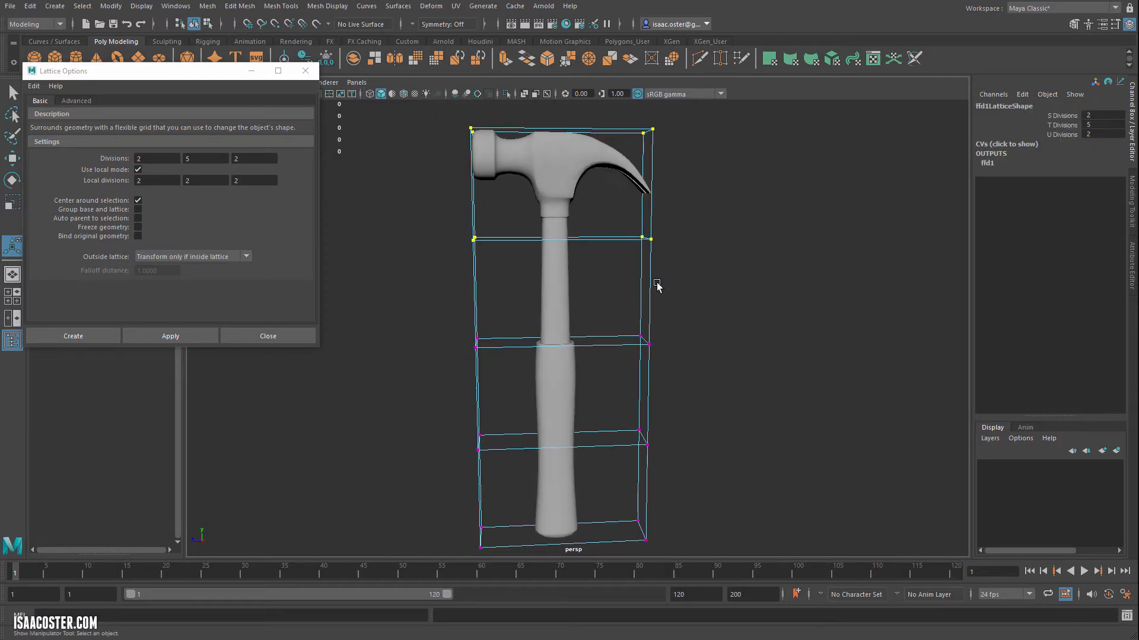
{"action": "key", "text": "e"}
{"action": "left_click_drag", "start_coordinate": [618, 176], "coordinate": [617, 159]}
{"action": "key", "text": "w"}
{"action": "left_click_drag", "start_coordinate": [560, 187], "coordinate": [443, 191]}
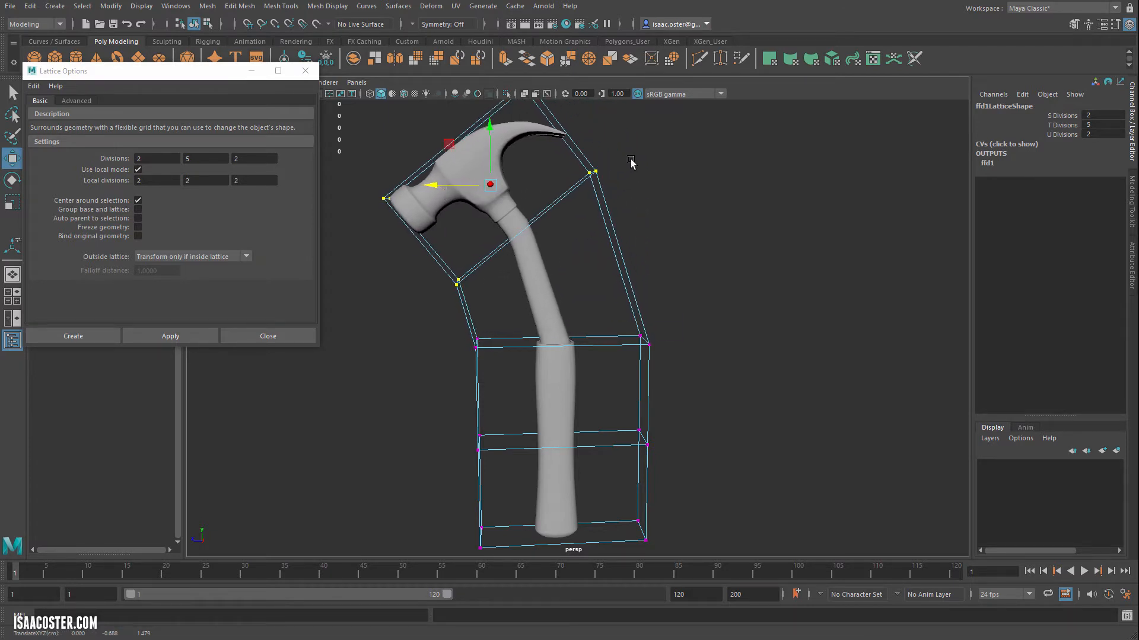
Pull the claw-side corner of the lattice's second row outward to reshape the neck, and select the hammer mesh.
{"action": "left_click", "coordinate": [592, 172]}
{"action": "left_click_drag", "start_coordinate": [593, 173], "coordinate": [662, 191]}
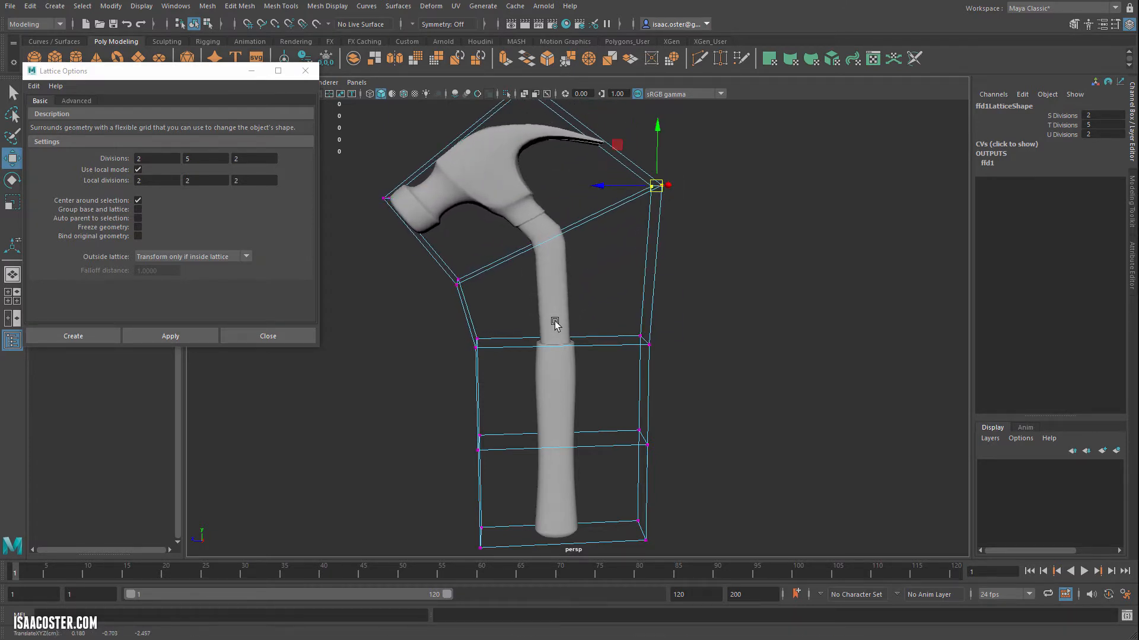
{"action": "left_click", "coordinate": [567, 297]}
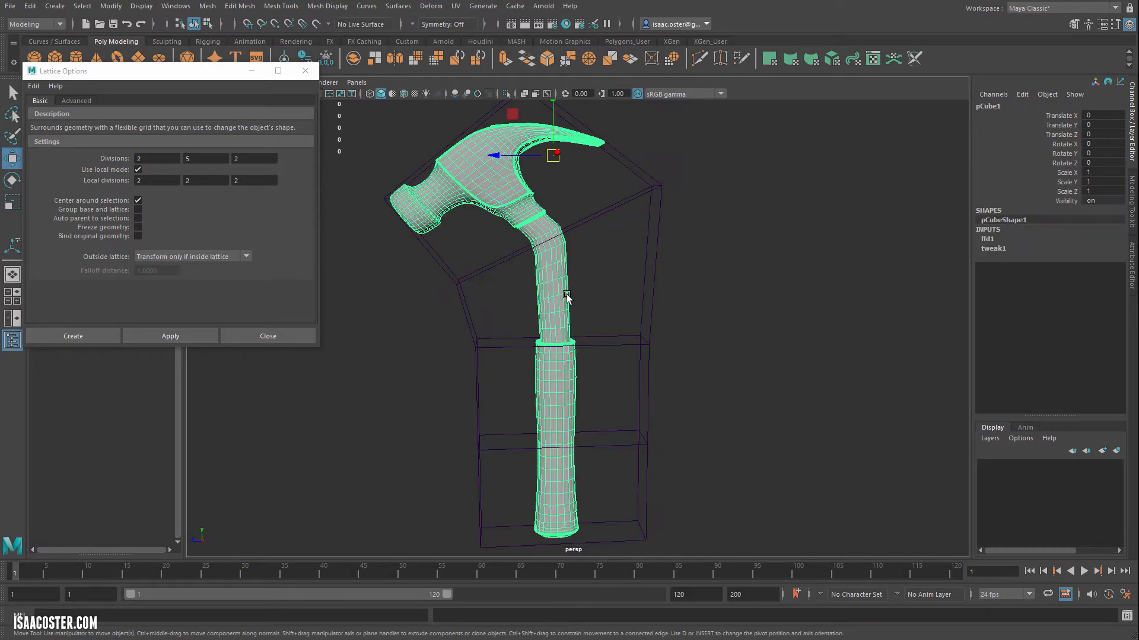
Select the lattice's fourth row of points around the grip and move it toward the claw side to kink the handle.
{"action": "left_click", "coordinate": [495, 339]}
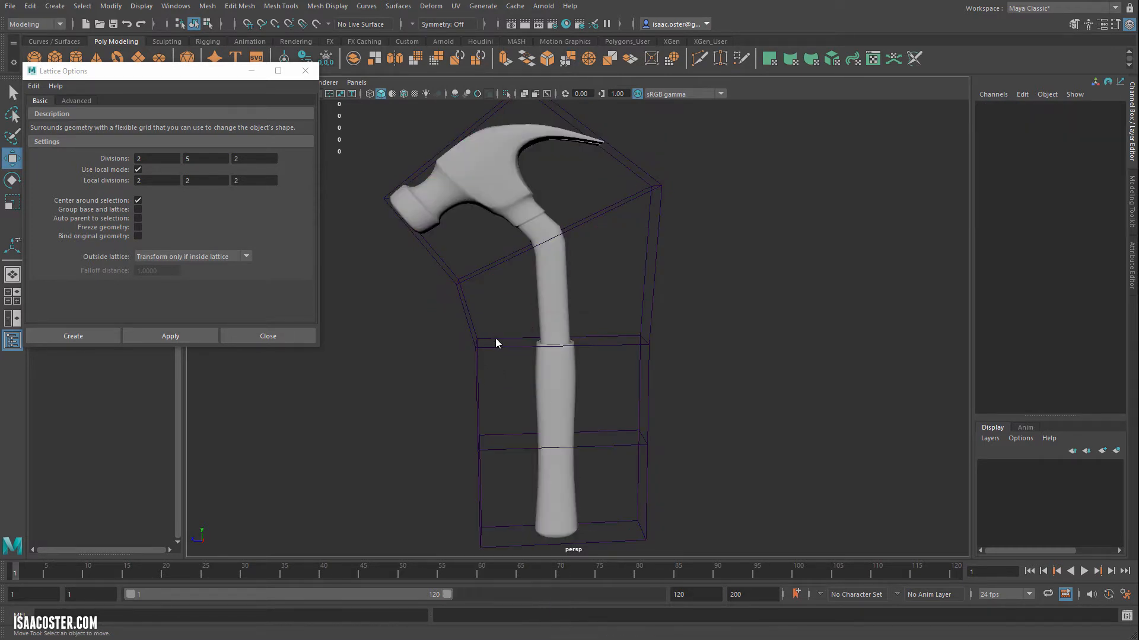
{"action": "left_click", "coordinate": [496, 343]}
{"action": "right_click_drag", "start_coordinate": [495, 343], "coordinate": [482, 323]}
{"action": "left_click_drag", "start_coordinate": [452, 335], "coordinate": [705, 482]}
{"action": "left_click_drag", "start_coordinate": [534, 442], "coordinate": [570, 440]}
{"action": "left_click_drag", "start_coordinate": [717, 412], "coordinate": [716, 316], "text": "alt"}
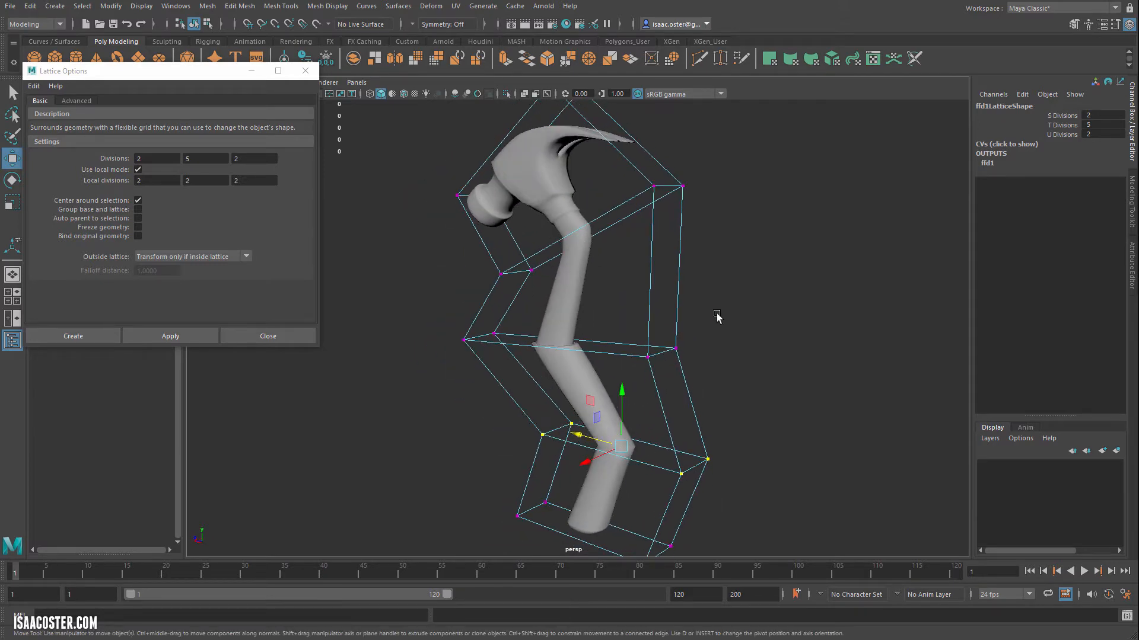
{"action": "left_click_drag", "start_coordinate": [733, 368], "coordinate": [754, 363], "text": "alt"}
{"action": "right_click_drag", "start_coordinate": [754, 363], "coordinate": [626, 374], "text": "alt"}
{"action": "left_click_drag", "start_coordinate": [626, 374], "coordinate": [698, 375], "text": "alt"}
{"action": "right_click_drag", "start_coordinate": [698, 378], "coordinate": [737, 382], "text": "alt"}
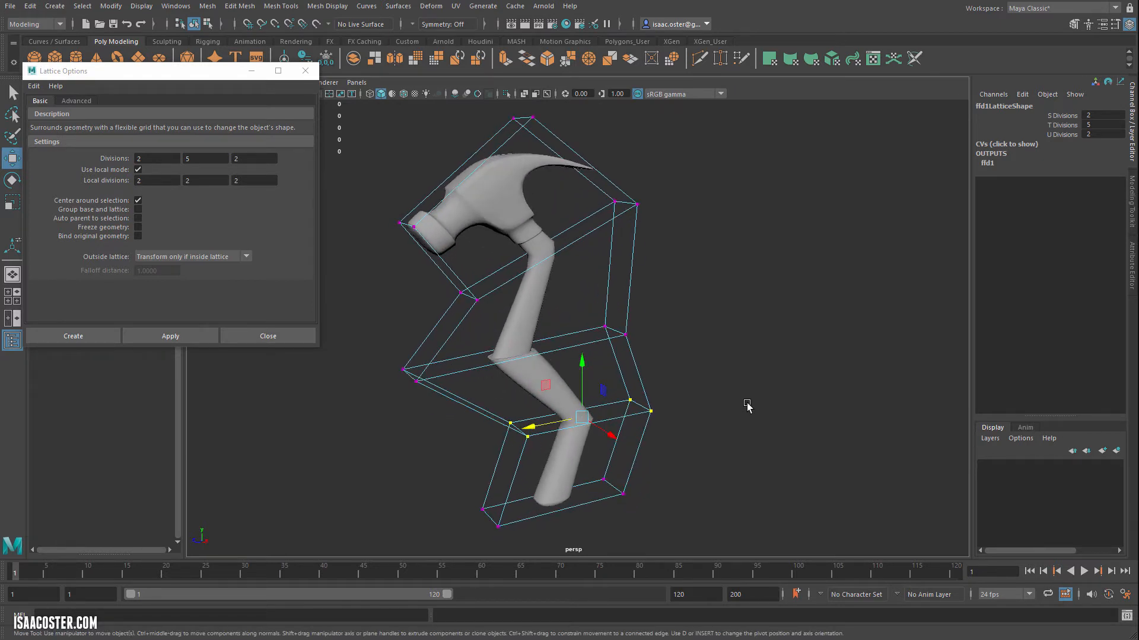
Scale the claw-side points of the lattice's middle row to thicken the handle, and return to object selection.
{"action": "left_click_drag", "start_coordinate": [746, 404], "coordinate": [511, 308], "text": "alt"}
{"action": "key", "text": "r"}
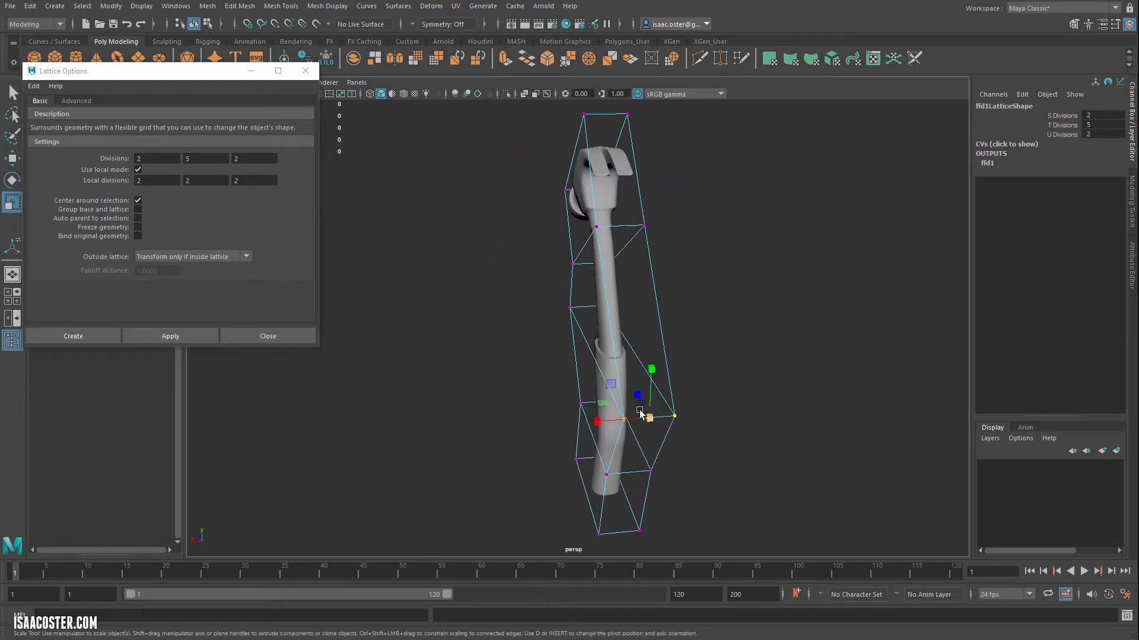
{"action": "left_click_drag", "start_coordinate": [596, 422], "coordinate": [653, 388]}
{"action": "left_click", "coordinate": [757, 279]}
{"action": "key", "text": "F8"}
Select the whole lattice, delete it from the hammer, and undo the deletion.
{"action": "left_click", "coordinate": [560, 292]}
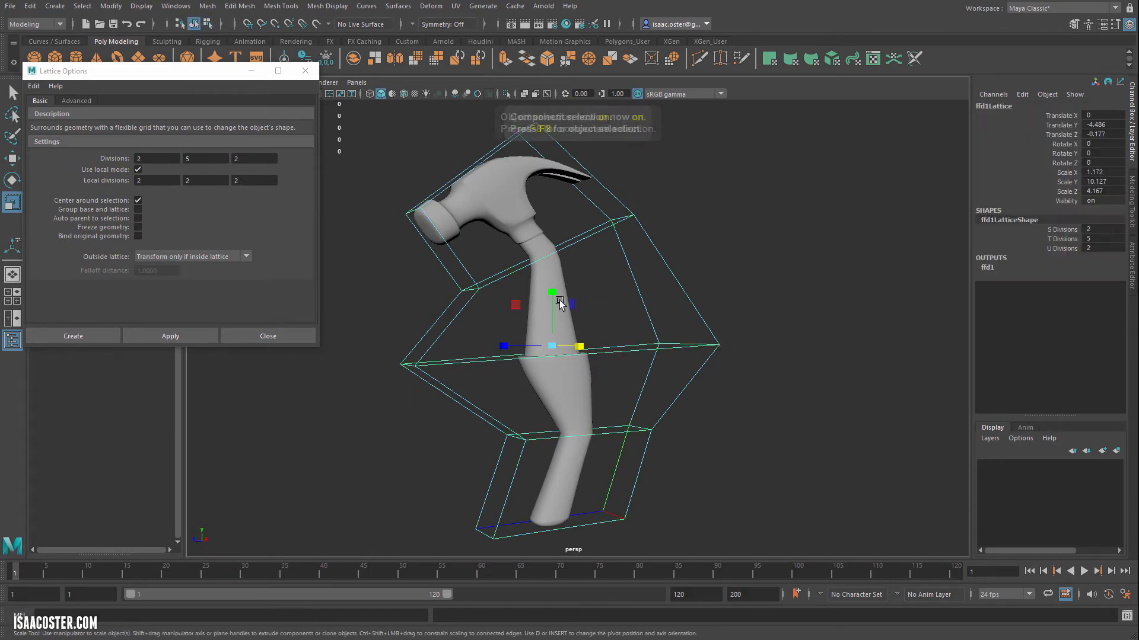
{"action": "left_click_drag", "start_coordinate": [723, 287], "coordinate": [680, 304]}
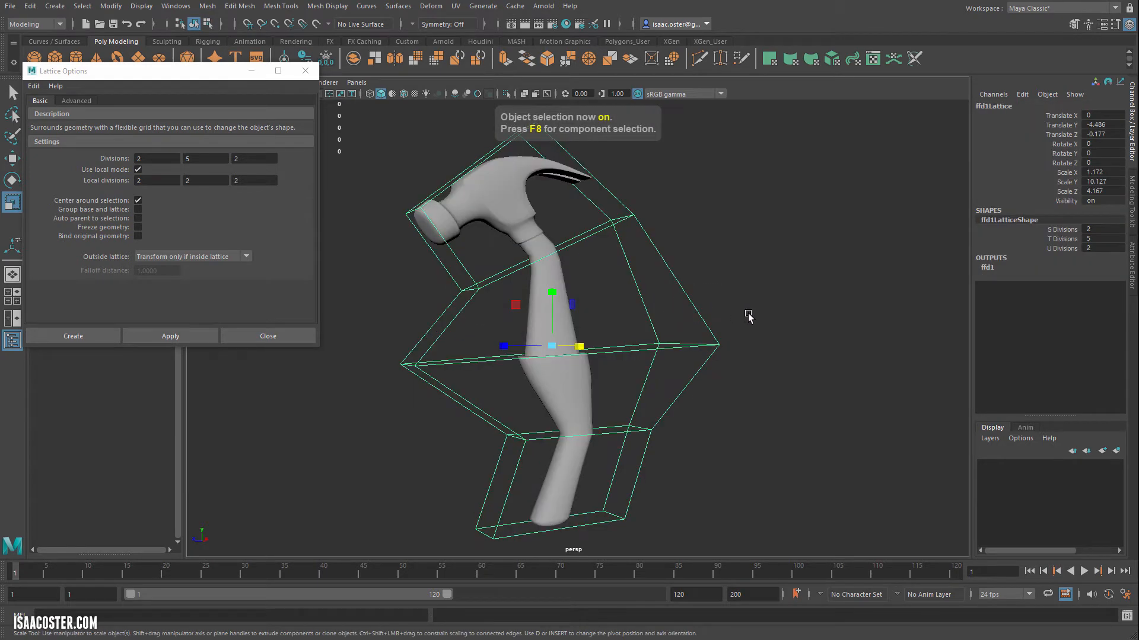
{"action": "left_click_drag", "start_coordinate": [747, 327], "coordinate": [642, 320], "text": "alt"}
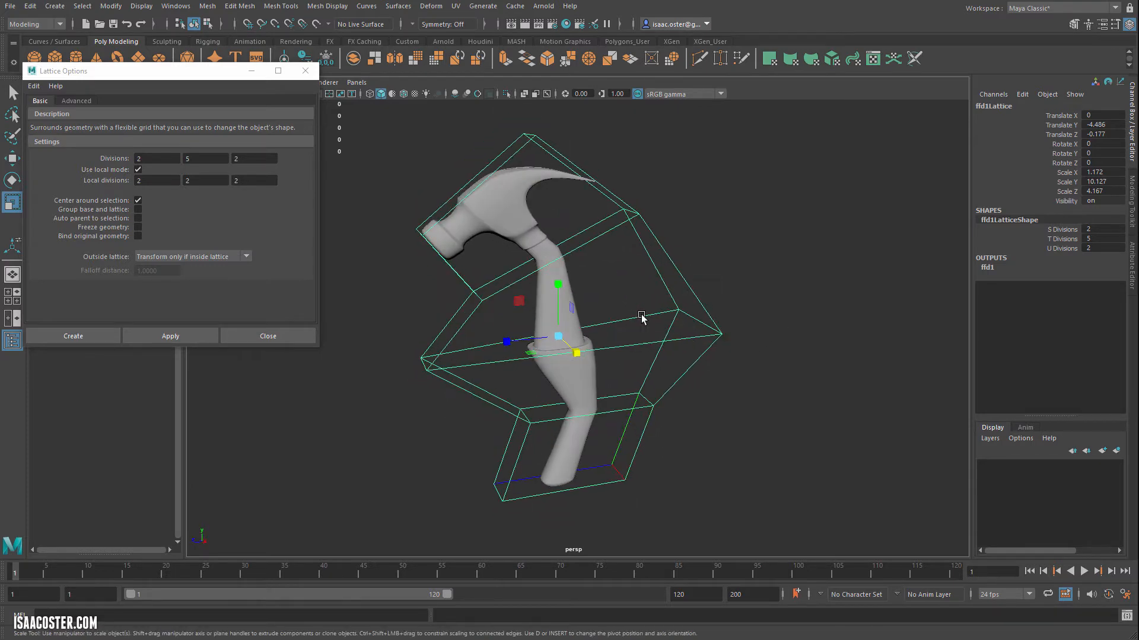
{"action": "left_click", "coordinate": [681, 284]}
{"action": "left_click_drag", "start_coordinate": [680, 240], "coordinate": [625, 279]}
{"action": "key", "text": "Delete"}
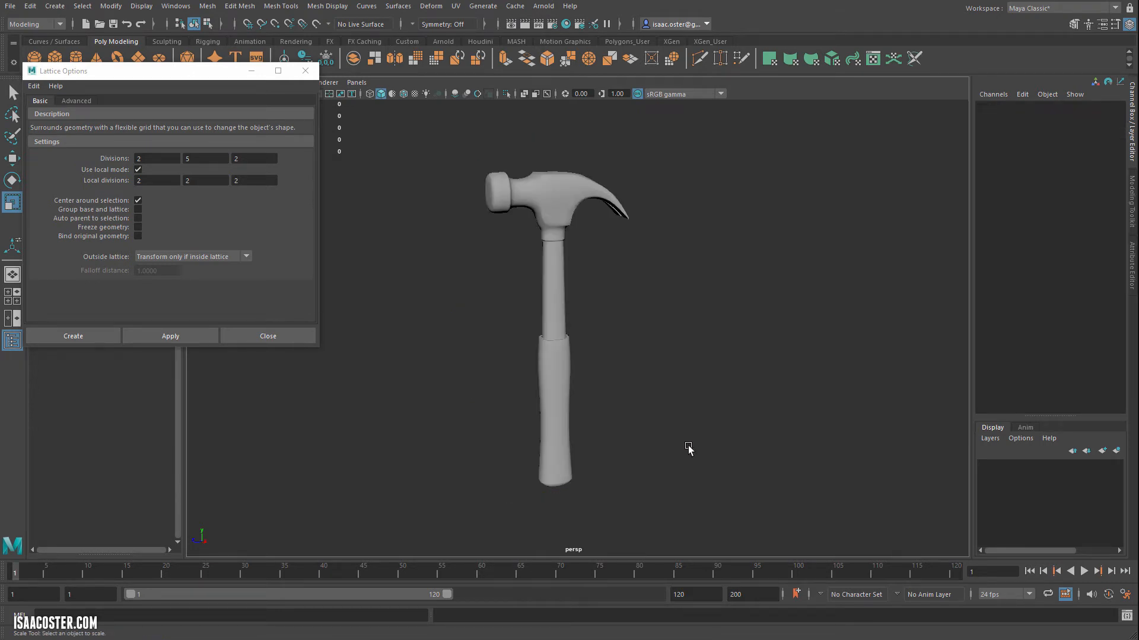
{"action": "key", "text": "ctrl+z"}
Select the bent hammer mesh and delete its history to bake in the lattice deformation.
{"action": "left_click", "coordinate": [510, 207]}
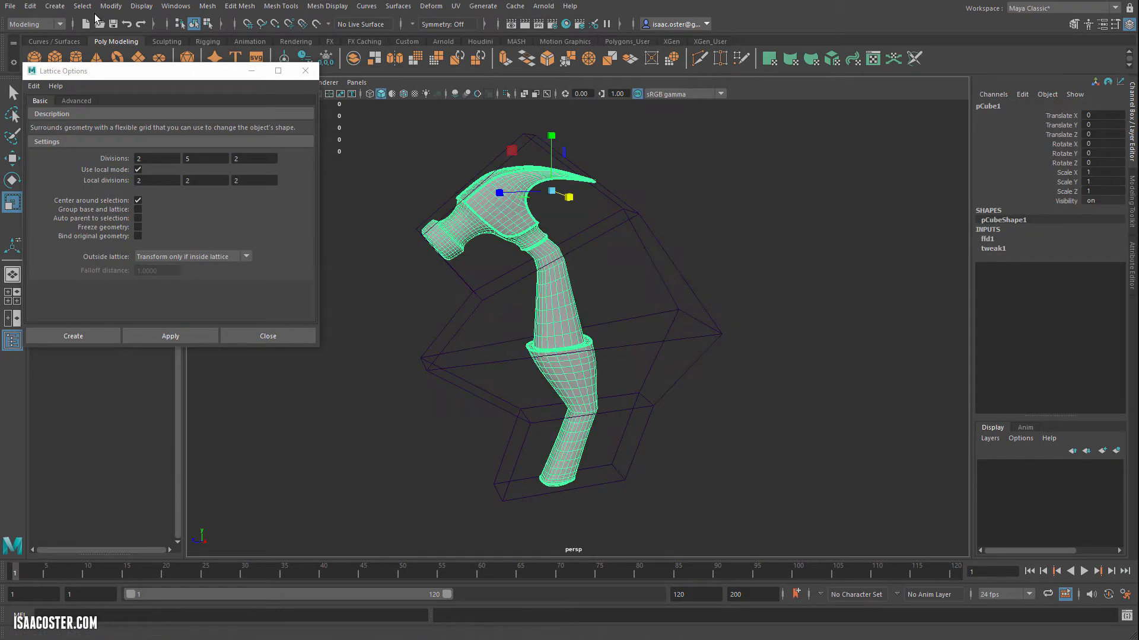
{"action": "left_click", "coordinate": [30, 6]}
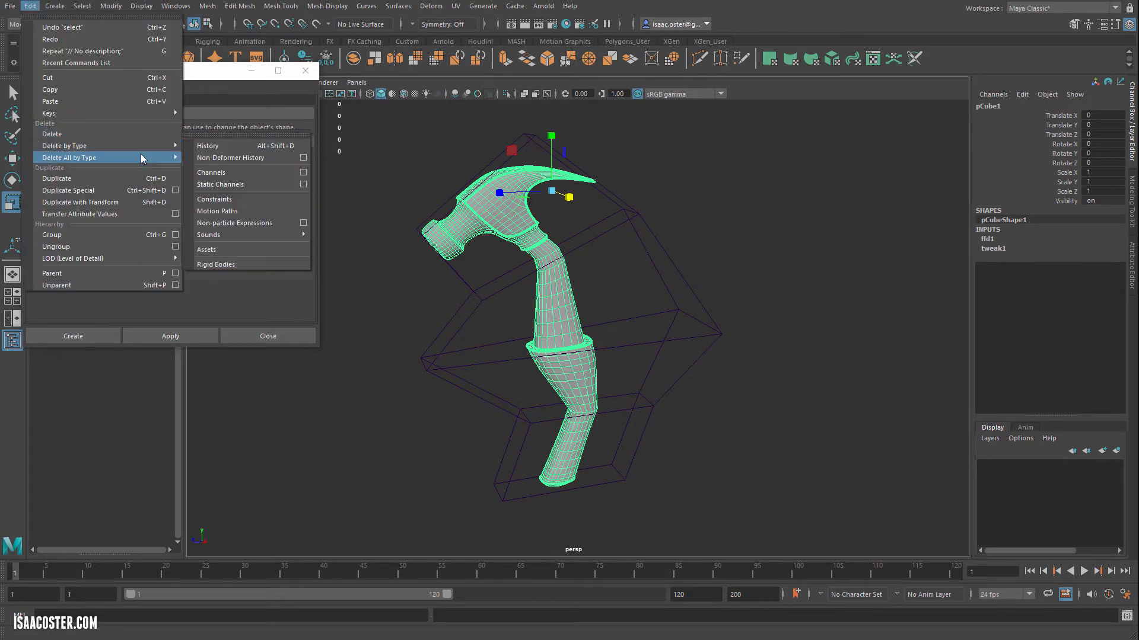
{"action": "mouse_move", "coordinate": [150, 146]}
{"action": "left_click", "coordinate": [214, 146]}
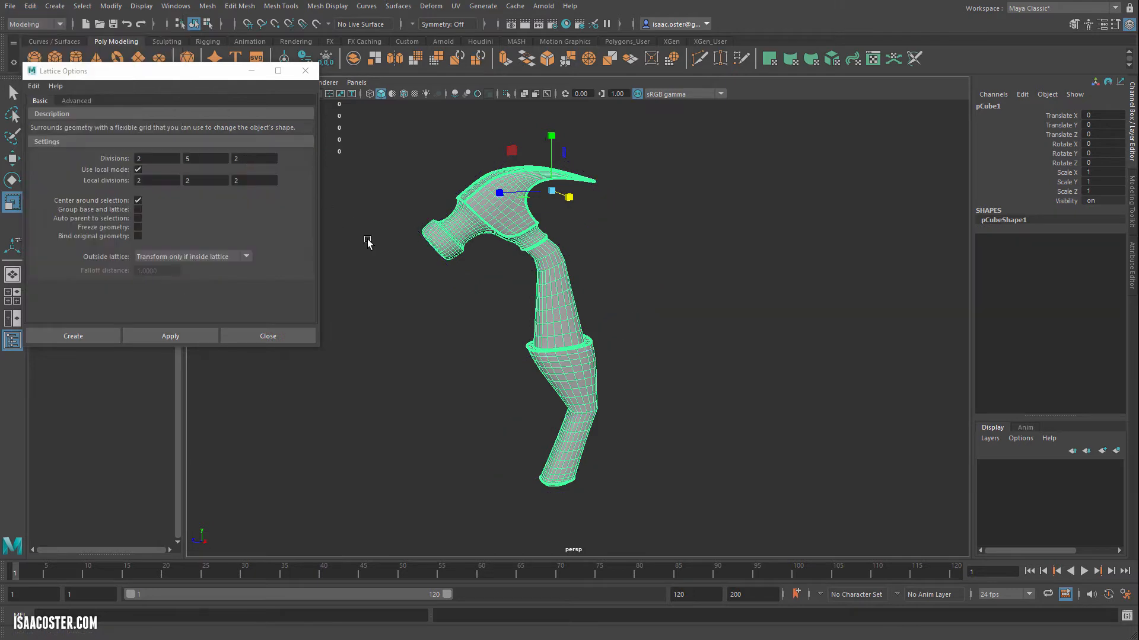
{"action": "left_click_drag", "start_coordinate": [369, 242], "coordinate": [478, 333], "text": "alt"}
Undo the history deletion and the mesh selection to restore the selected, live lattice.
{"action": "key", "text": "ctrl+z"}
{"action": "left_click_drag", "start_coordinate": [595, 277], "coordinate": [546, 250], "text": "alt"}
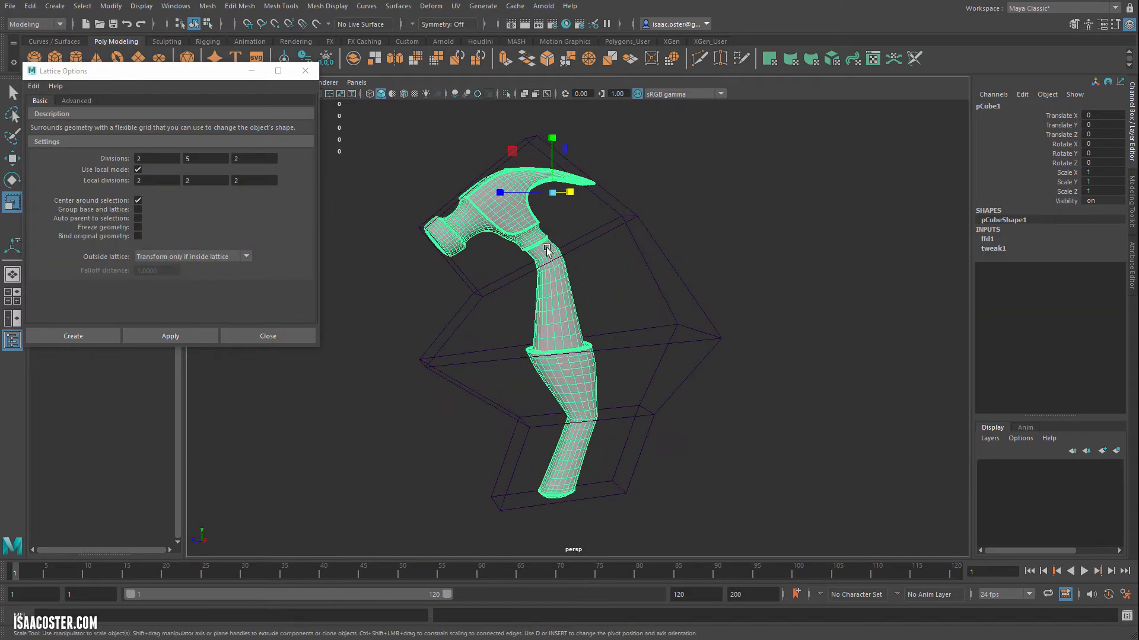
{"action": "left_click_drag", "start_coordinate": [740, 396], "coordinate": [741, 321], "text": "alt"}
{"action": "left_click_drag", "start_coordinate": [582, 347], "coordinate": [567, 309], "text": "alt"}
{"action": "key", "text": "ctrl+z"}
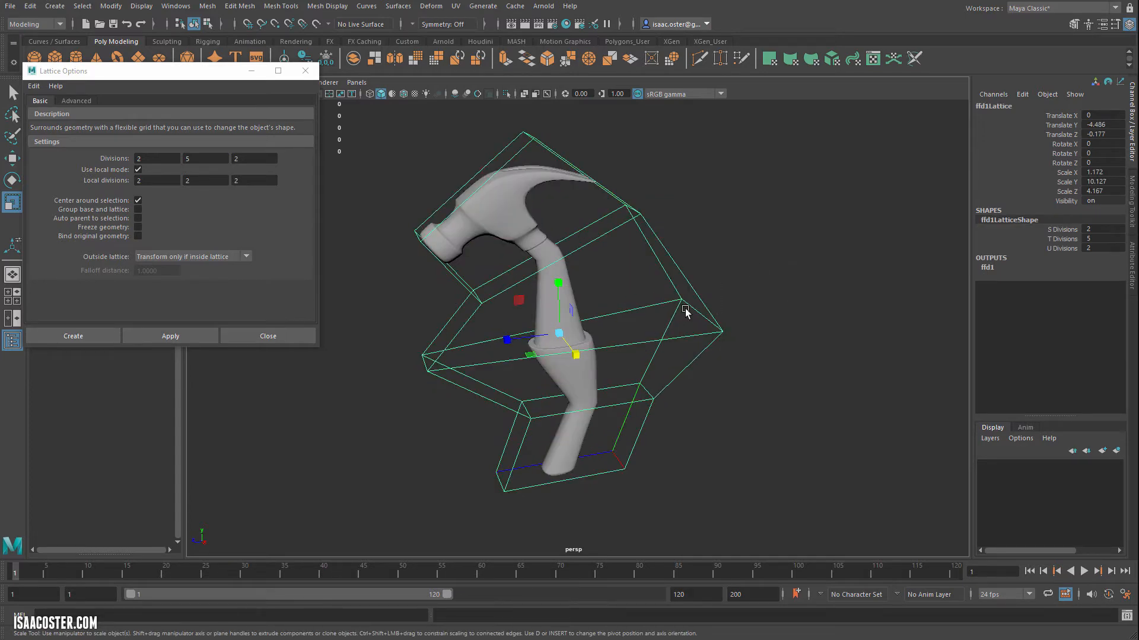
Delete the lattice to restore the hammer's undeformed shape, and select the hammer mesh.
{"action": "key", "text": "Delete"}
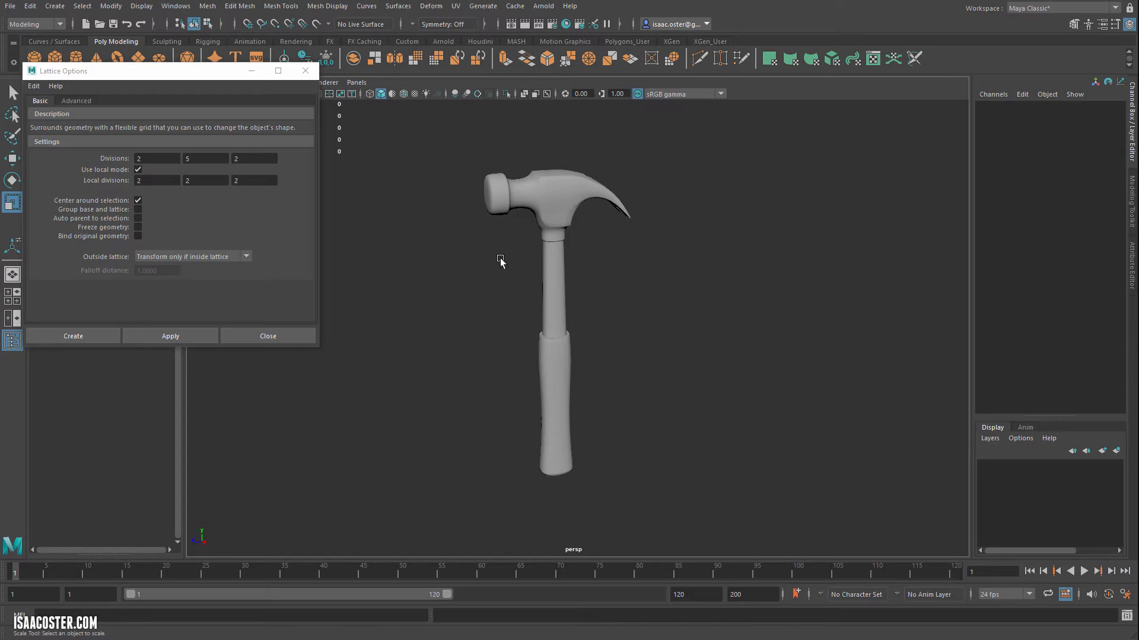
{"action": "key", "text": "ctrl+z"}
{"action": "left_click_drag", "start_coordinate": [701, 209], "coordinate": [650, 275]}
{"action": "key", "text": "Delete"}
{"action": "left_click", "coordinate": [555, 278]}
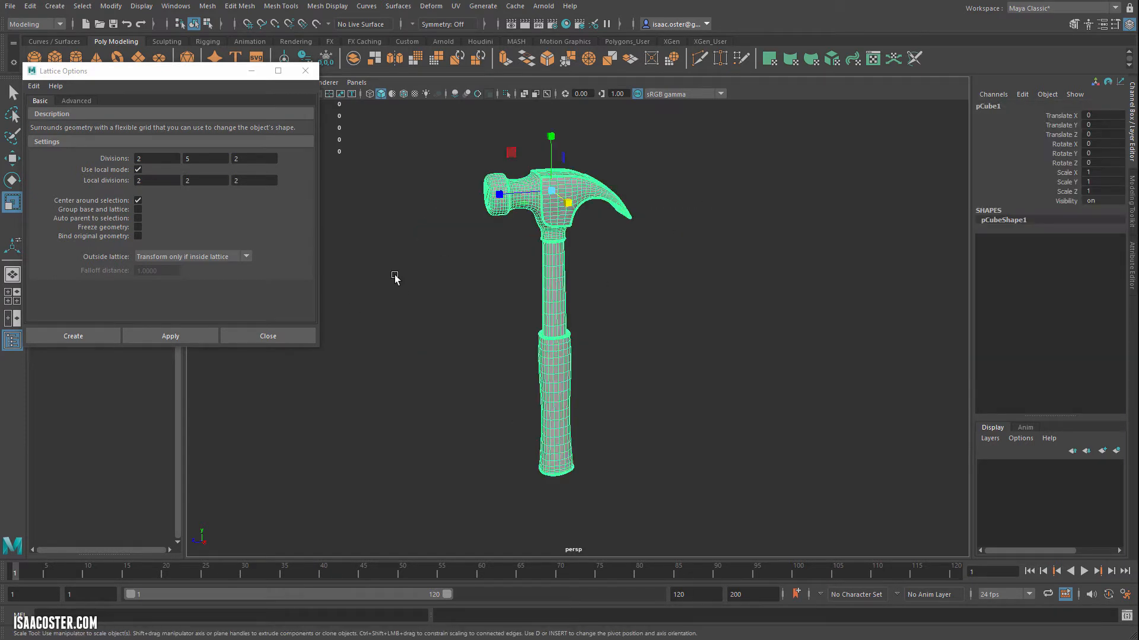
Apply a lattice to the hammer and set its S, T and U divisions to 3, 3 and 5.
{"action": "left_click", "coordinate": [189, 337]}
{"action": "left_click_drag", "start_coordinate": [1090, 234], "coordinate": [1091, 248]}
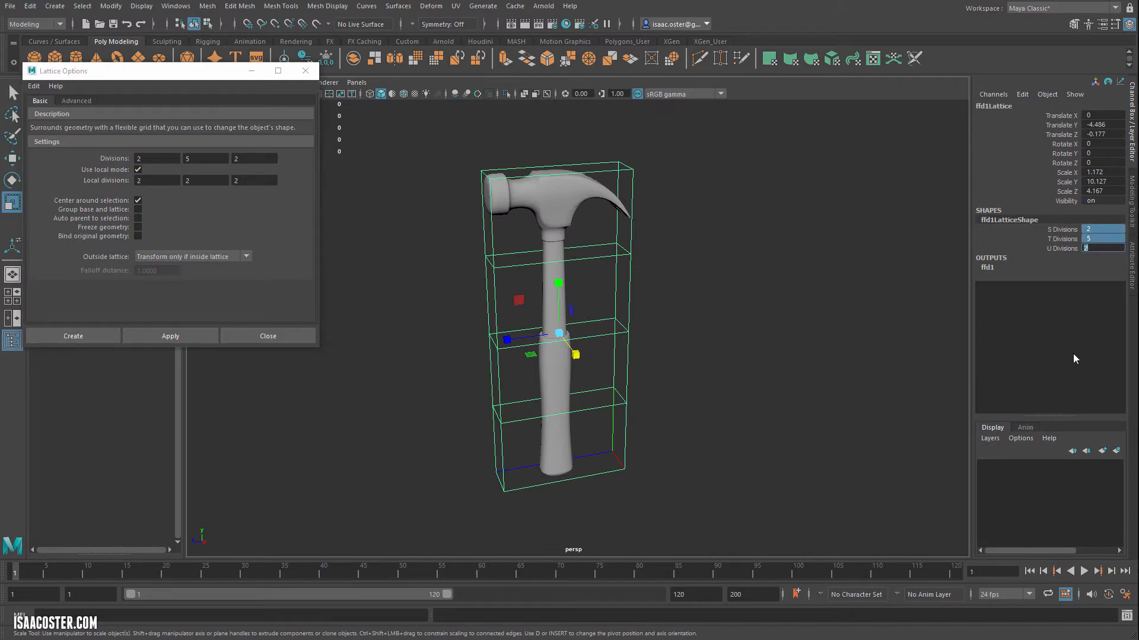
{"action": "key", "text": "Return"}
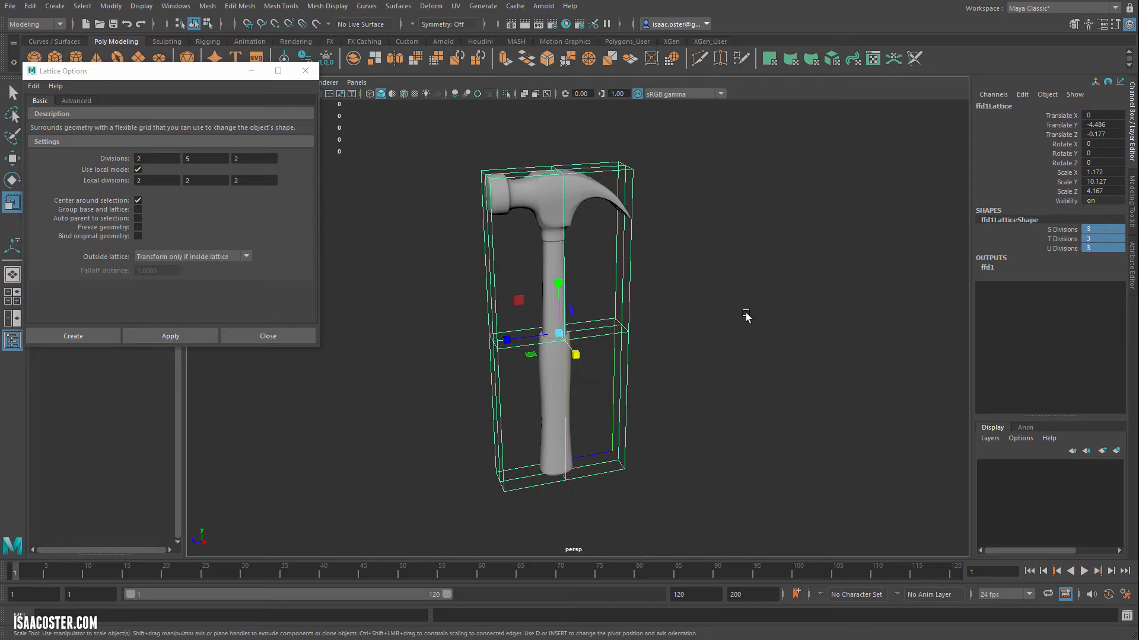
{"action": "left_click_drag", "start_coordinate": [746, 316], "coordinate": [612, 515], "text": "alt"}
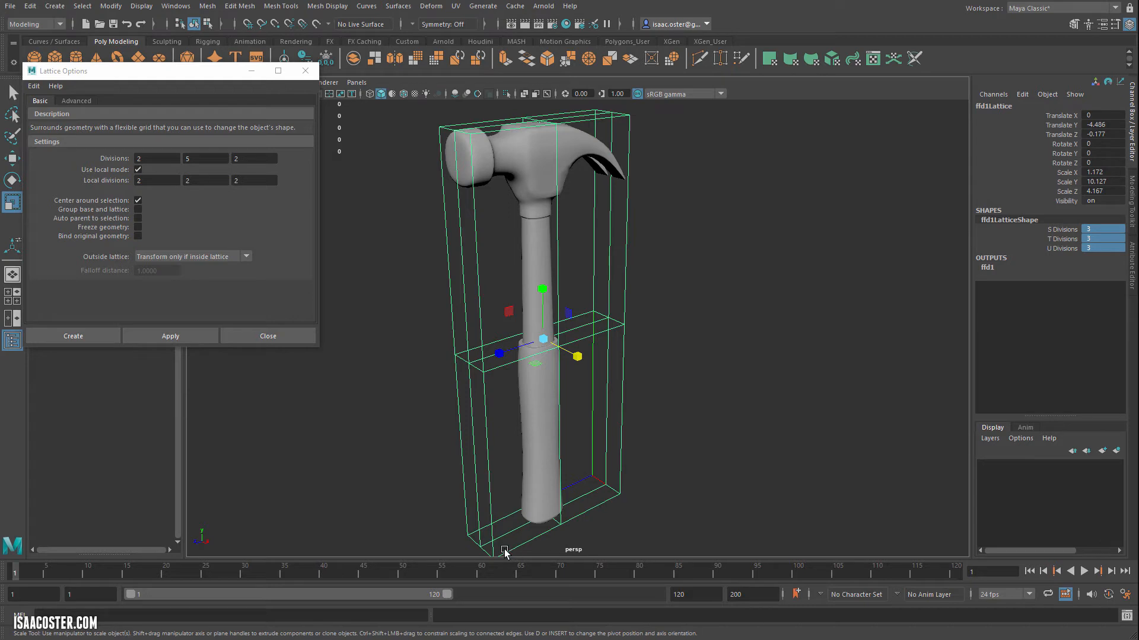
{"action": "left_click_drag", "start_coordinate": [743, 438], "coordinate": [767, 425], "text": "alt"}
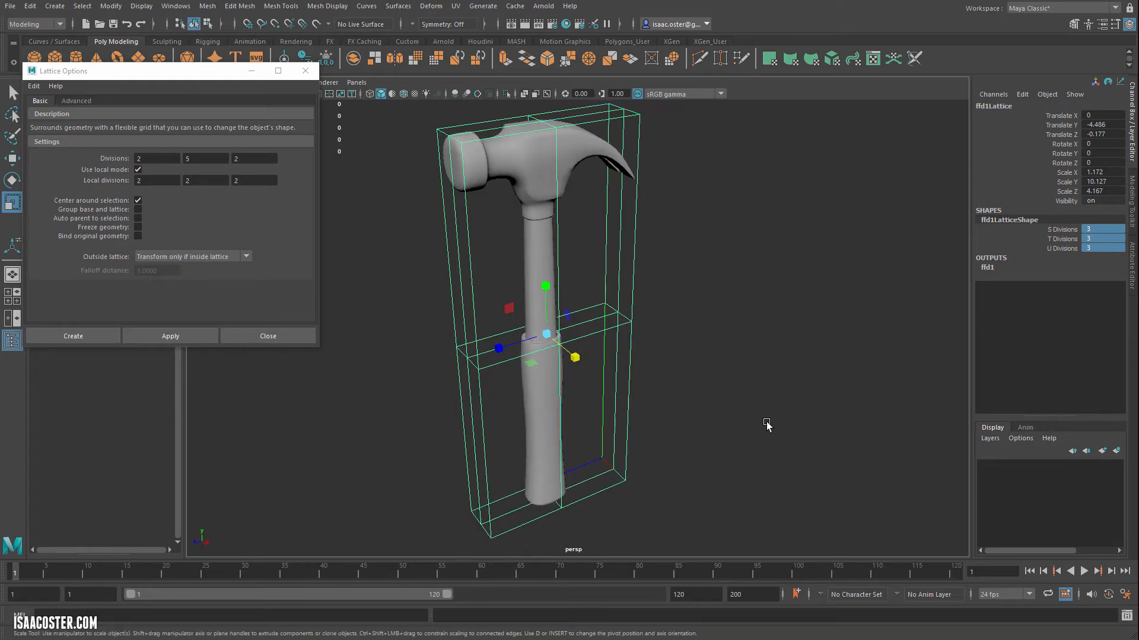
{"action": "left_click_drag", "start_coordinate": [760, 317], "coordinate": [749, 308], "text": "alt"}
{"action": "double_click", "coordinate": [1101, 248]}
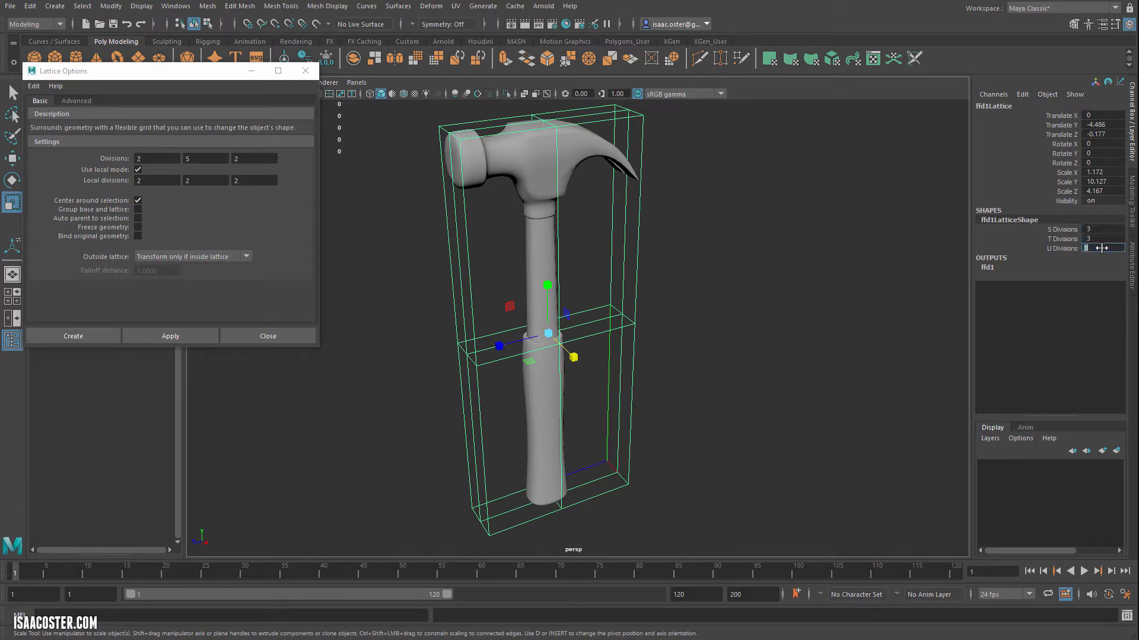
{"action": "key", "text": "Return"}
Select the middle row of lattice points and scale it outward along X and Z to bulge the handle.
{"action": "left_click_drag", "start_coordinate": [764, 359], "coordinate": [666, 359], "text": "alt"}
{"action": "right_click_drag", "start_coordinate": [662, 357], "coordinate": [665, 315]}
{"action": "left_click_drag", "start_coordinate": [692, 298], "coordinate": [514, 408]}
{"action": "left_click_drag", "start_coordinate": [582, 354], "coordinate": [656, 404]}
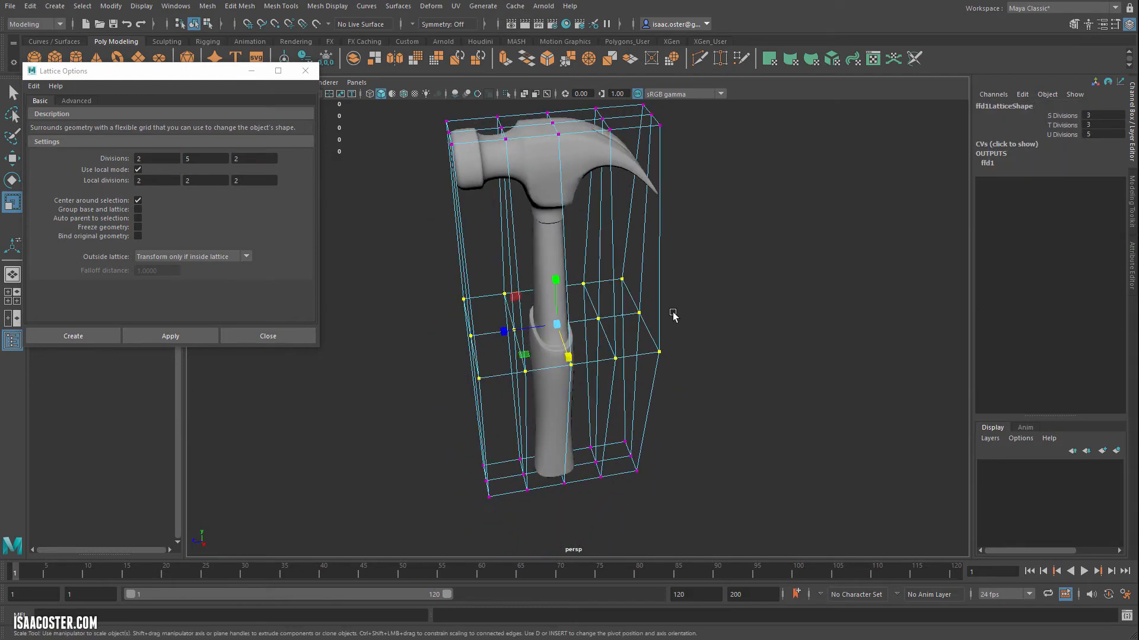
{"action": "left_click_drag", "start_coordinate": [674, 315], "coordinate": [669, 289], "text": "alt"}
{"action": "left_click_drag", "start_coordinate": [505, 338], "coordinate": [445, 342]}
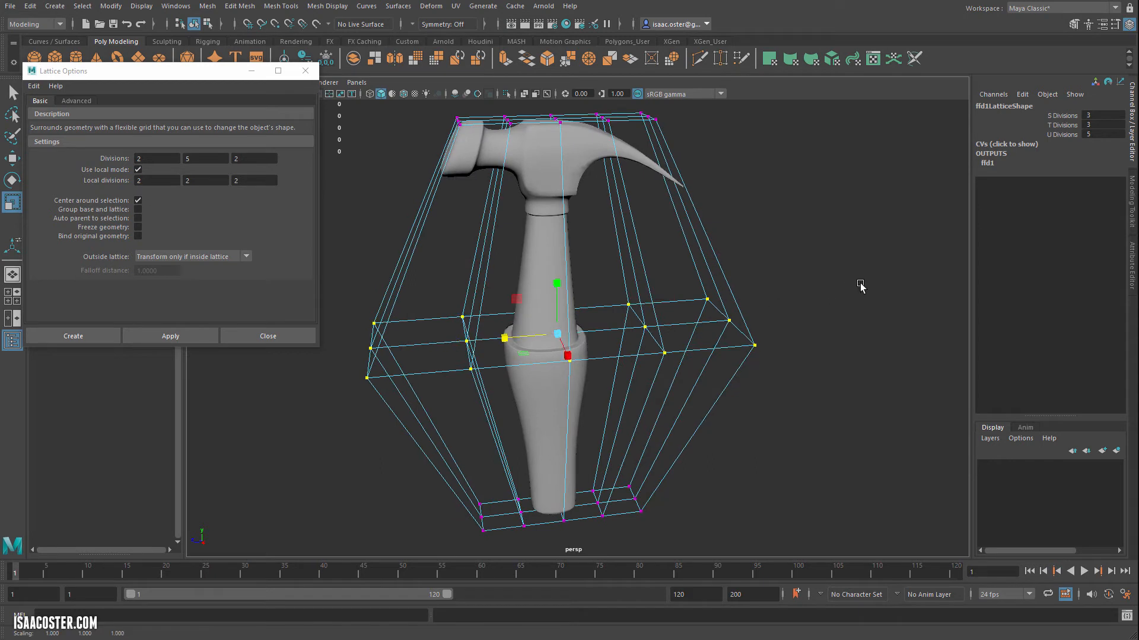
Return to object selection, select the deformed lattice, and try to change its S, T and U divisions together.
{"action": "left_click", "coordinate": [825, 292]}
{"action": "left_click_drag", "start_coordinate": [813, 300], "coordinate": [804, 288], "text": "alt"}
{"action": "key", "text": "F8"}
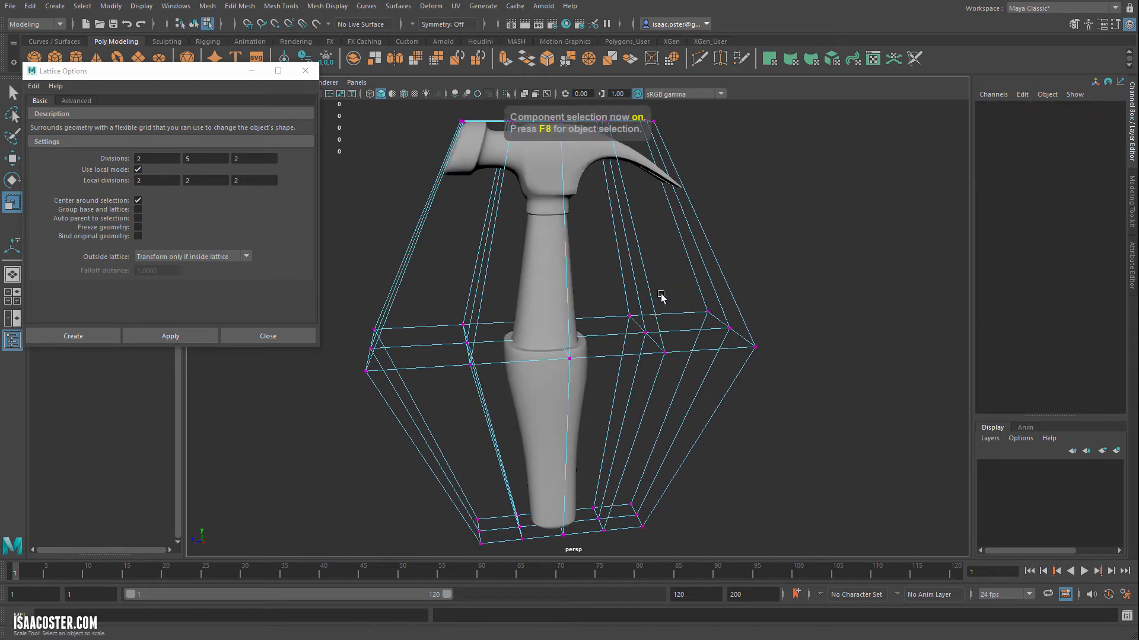
{"action": "left_click", "coordinate": [659, 297]}
{"action": "left_click", "coordinate": [984, 268]}
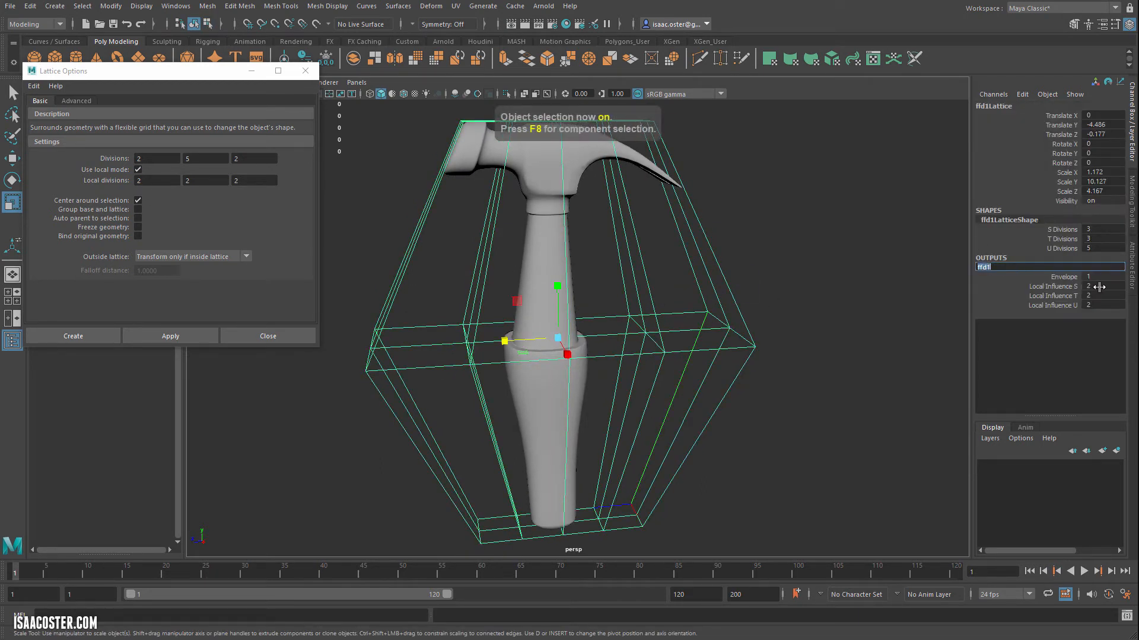
{"action": "left_click", "coordinate": [1104, 231]}
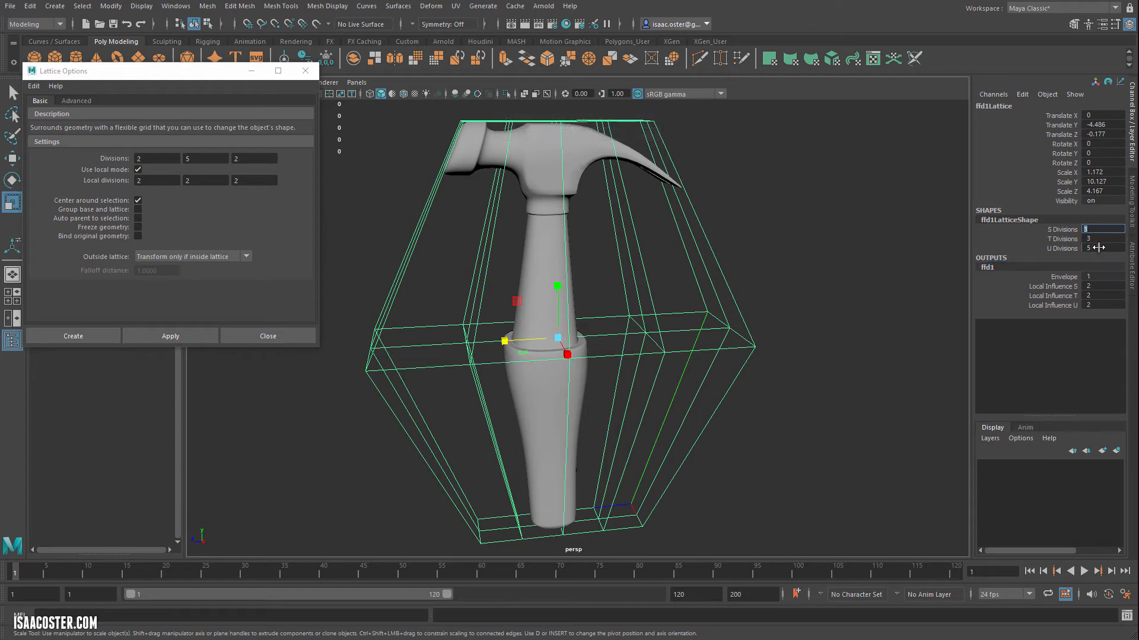
{"action": "left_click", "coordinate": [1100, 247], "text": "shift"}
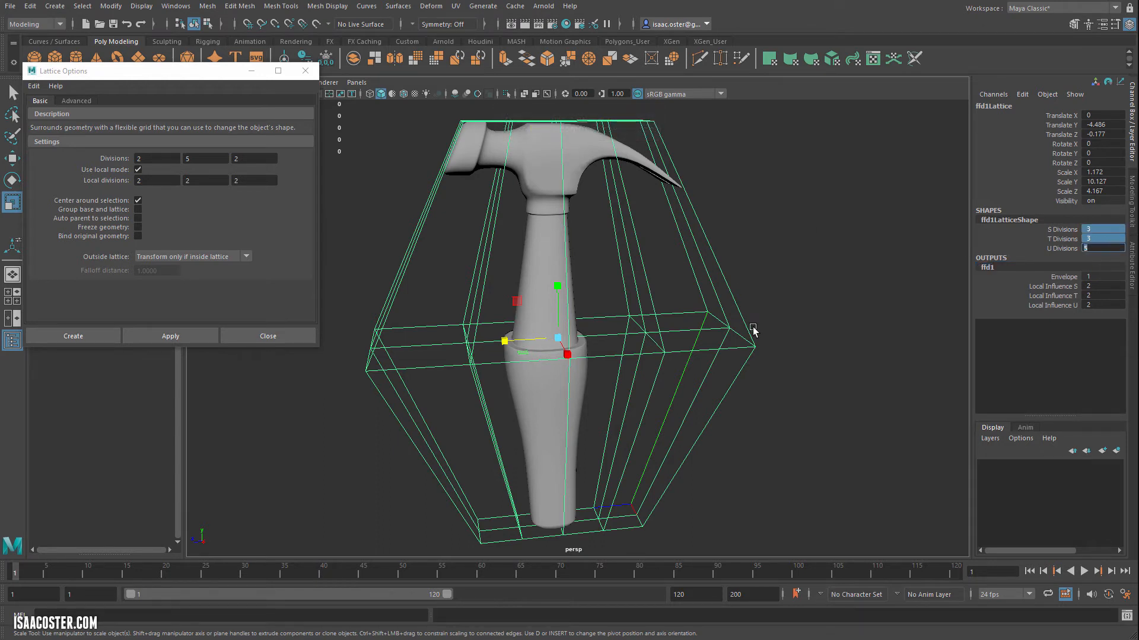
{"action": "key", "text": "Return"}
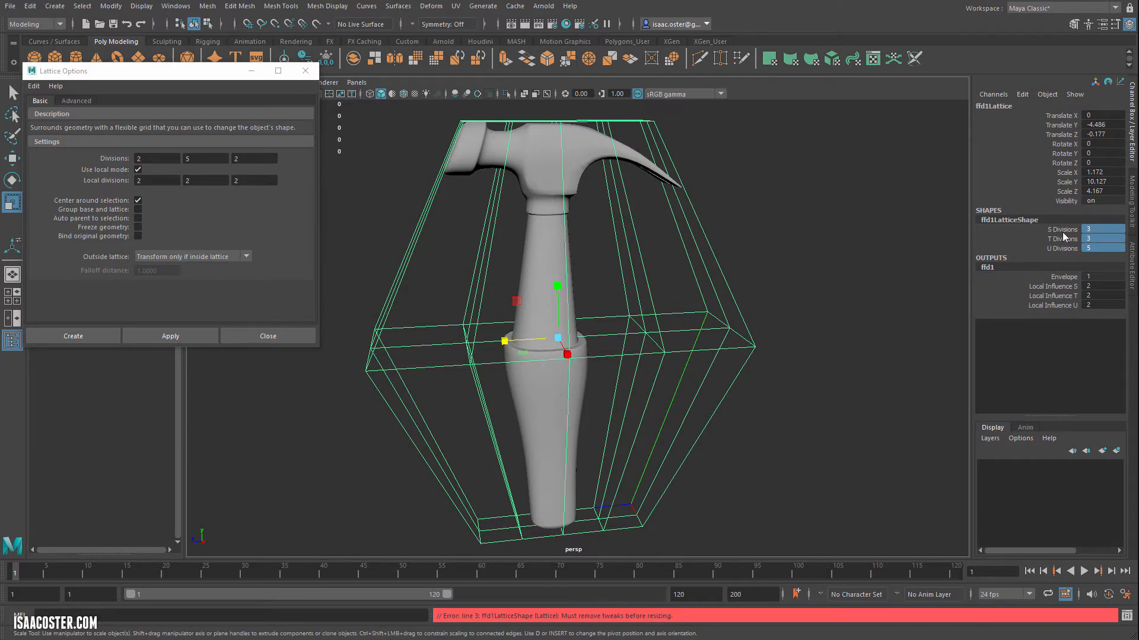
Clear the selection, pick the deformed lattice again, and delete it from the hammer.
{"action": "double_click", "coordinate": [980, 271]}
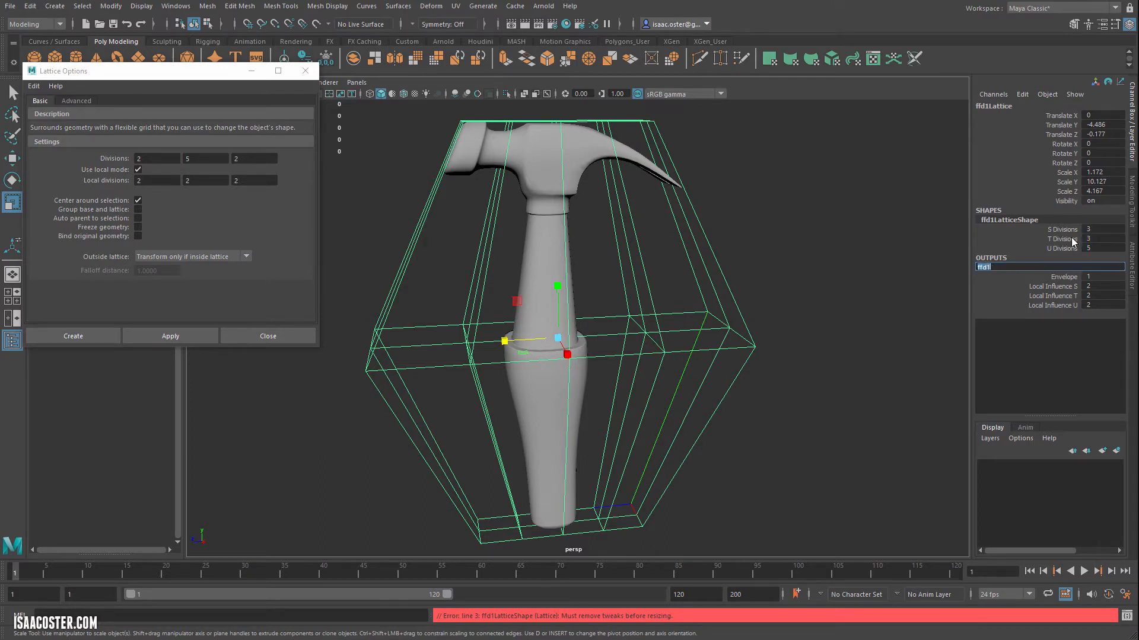
{"action": "double_click", "coordinate": [1010, 219]}
{"action": "left_click", "coordinate": [771, 306]}
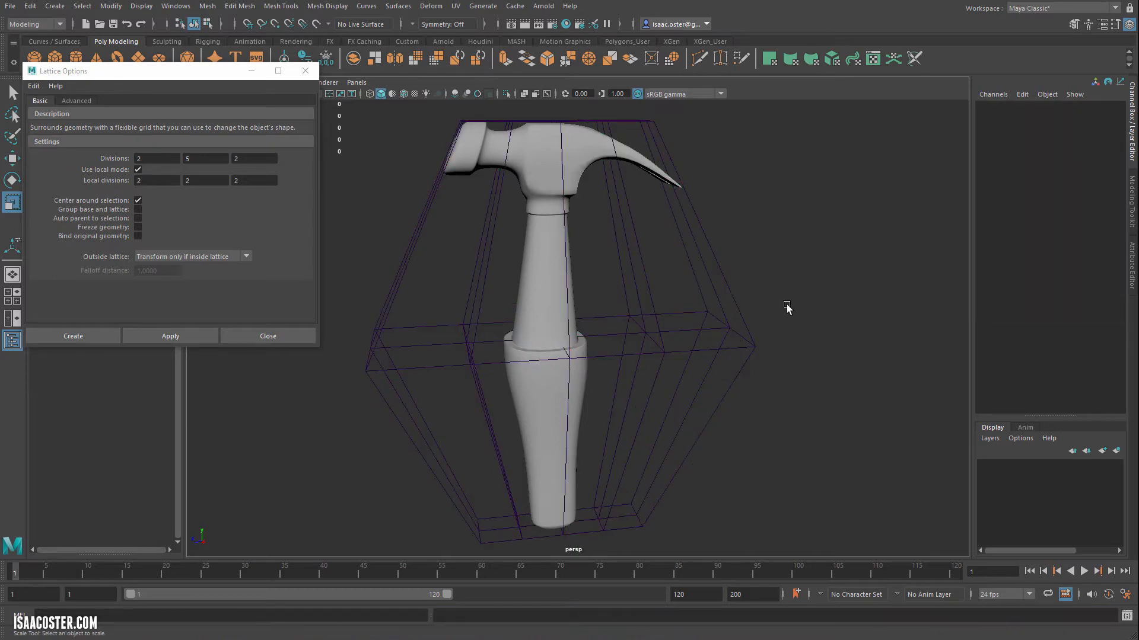
{"action": "left_click", "coordinate": [741, 353]}
{"action": "key", "text": "Delete"}
Select the hammer mesh and rotate it about 42° around X, moving the Lattice Options window clear of the model.
{"action": "left_click", "coordinate": [561, 350]}
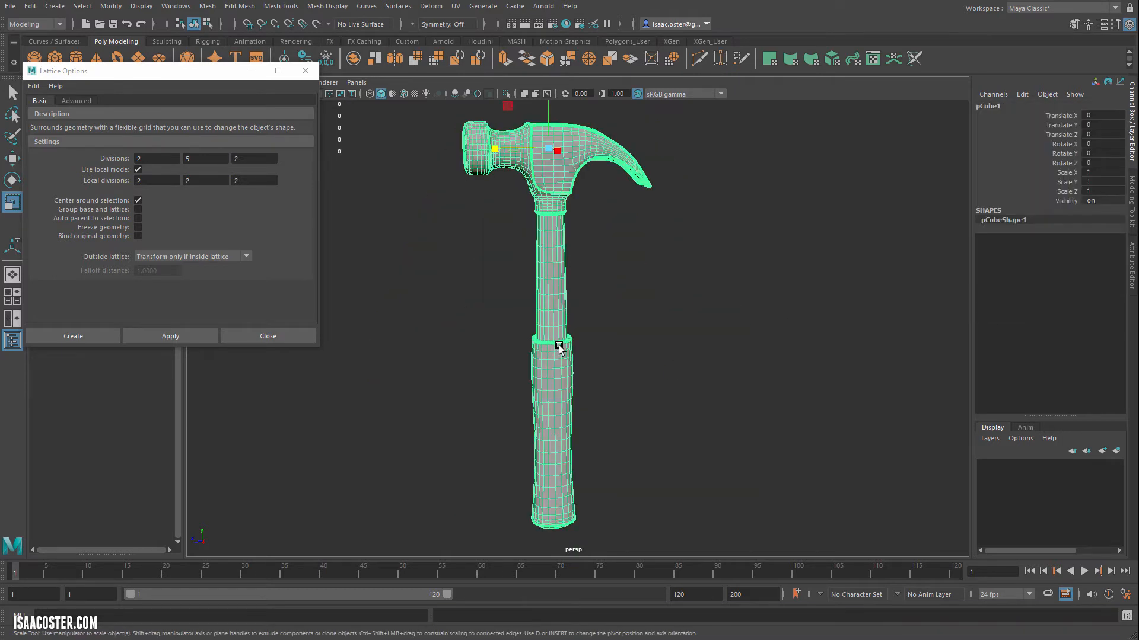
{"action": "key", "text": "e"}
{"action": "left_click_drag", "start_coordinate": [574, 202], "coordinate": [559, 212]}
{"action": "left_click", "coordinate": [605, 297]}
{"action": "left_click_drag", "start_coordinate": [604, 297], "coordinate": [528, 333], "text": "alt"}
{"action": "left_click_drag", "start_coordinate": [193, 77], "coordinate": [867, 60]}
{"action": "left_click_drag", "start_coordinate": [603, 279], "coordinate": [593, 311]}
{"action": "middle_click_drag", "start_coordinate": [578, 349], "coordinate": [501, 369], "text": "alt"}
{"action": "left_click_drag", "start_coordinate": [501, 368], "coordinate": [548, 347], "text": "alt"}
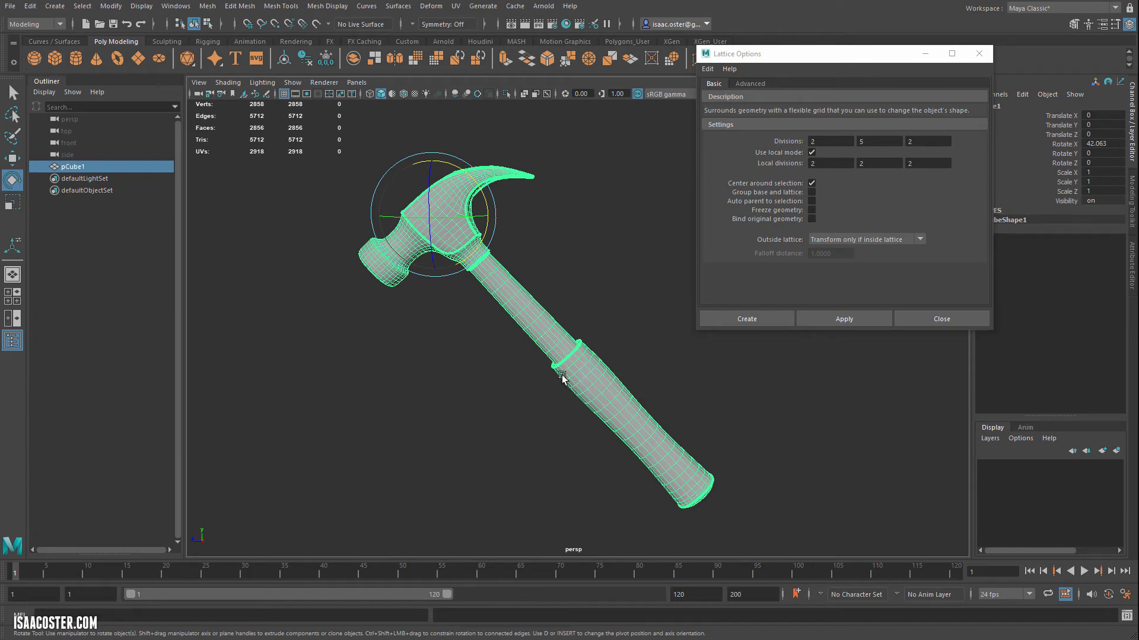
{"action": "left_click_drag", "start_coordinate": [539, 397], "coordinate": [589, 401], "text": "alt"}
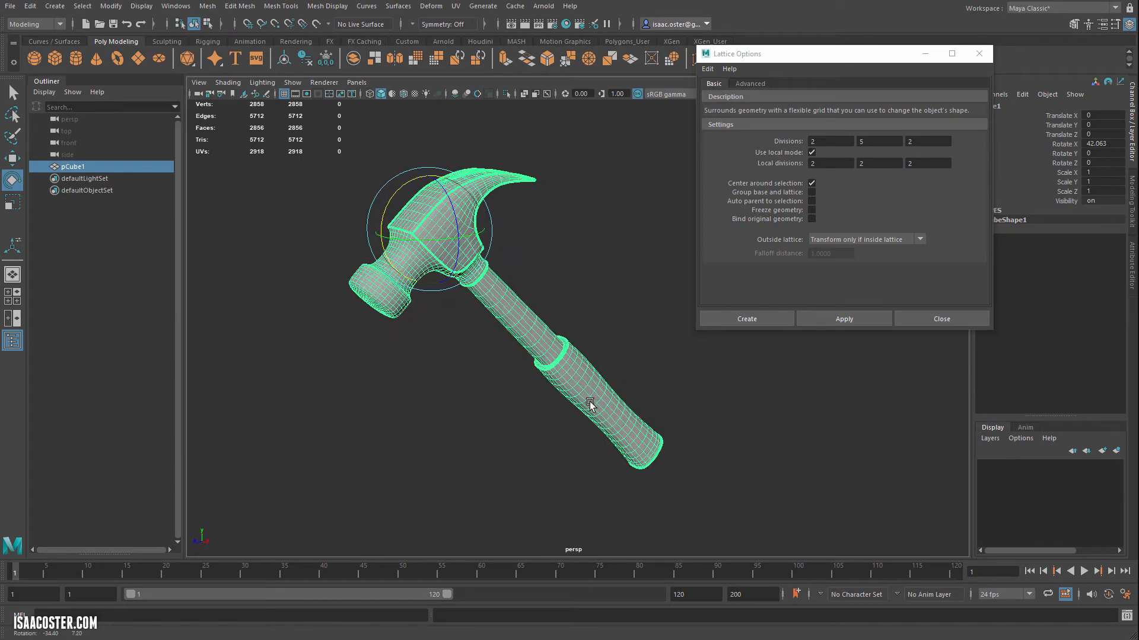
Try rotating a newly applied lattice around the tilted hammer, undo the rotation, and delete the lattice.
{"action": "left_click", "coordinate": [843, 319]}
{"action": "left_click_drag", "start_coordinate": [699, 420], "coordinate": [881, 394], "text": "alt"}
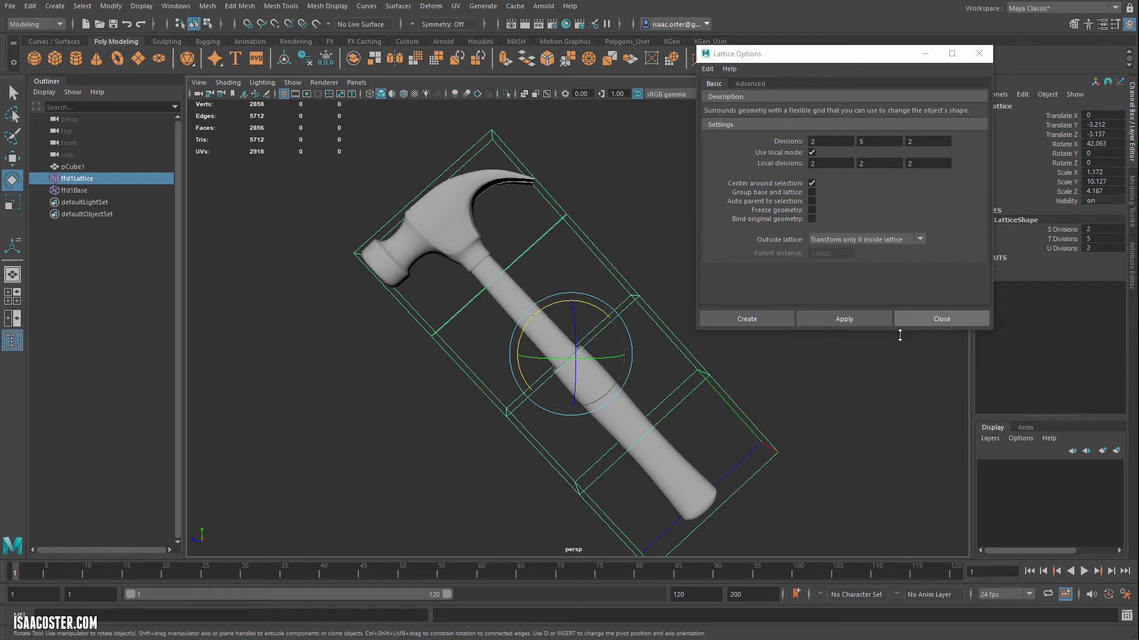
{"action": "left_click_drag", "start_coordinate": [523, 310], "coordinate": [590, 393]}
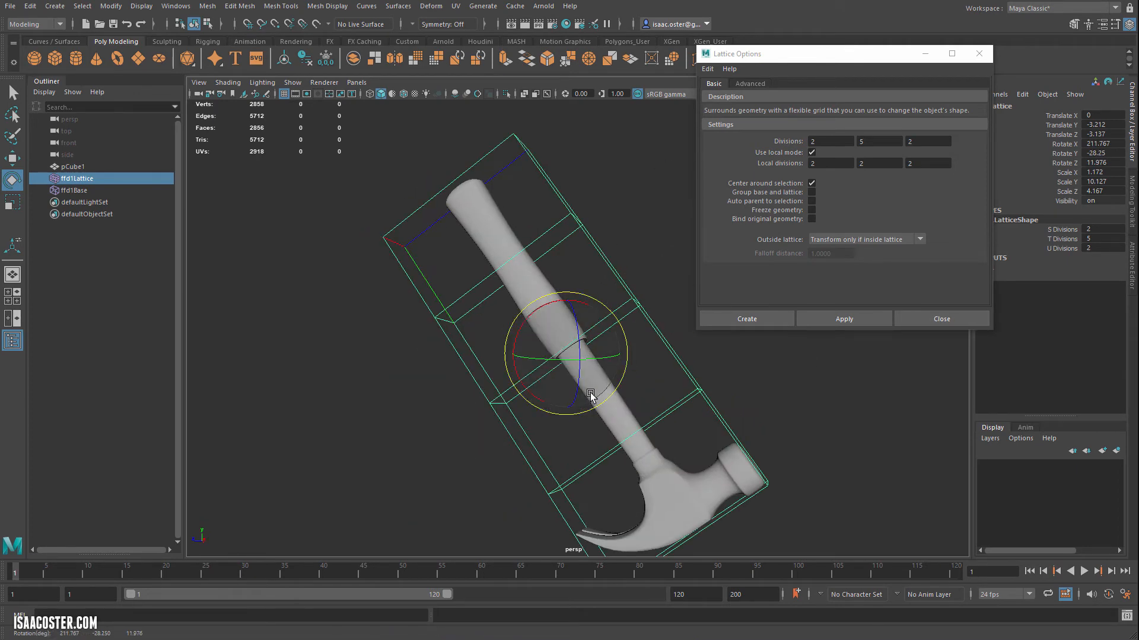
{"action": "key", "text": "ctrl+z"}
{"action": "key", "text": "Delete"}
Select the tilted hammer mesh and freeze its transformations.
{"action": "left_click", "coordinate": [611, 407]}
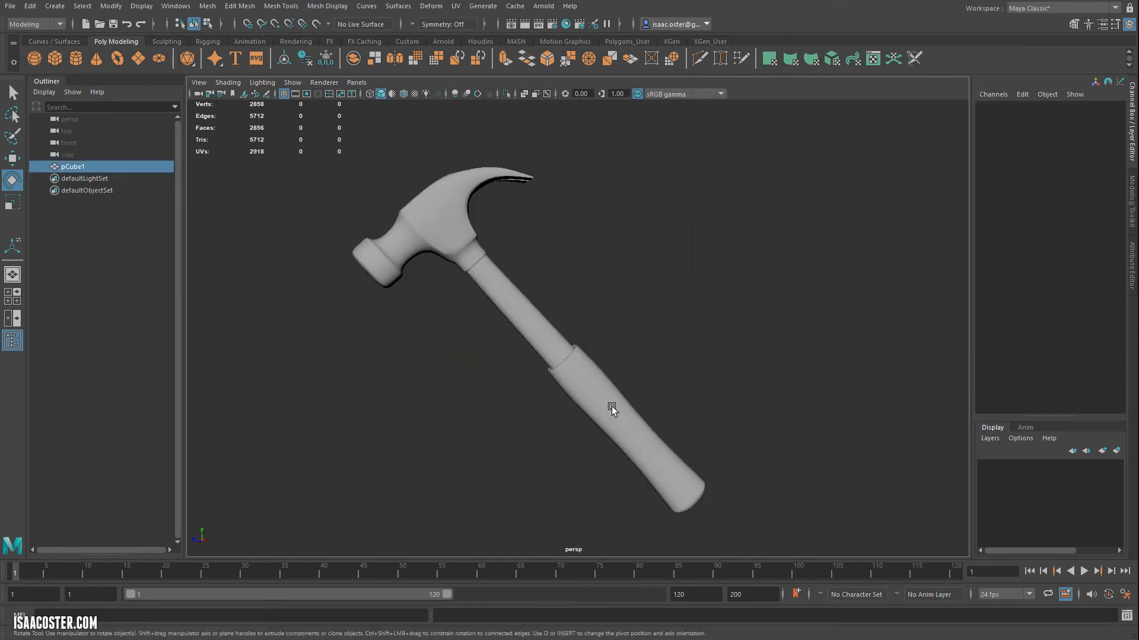
{"action": "left_click", "coordinate": [29, 5]}
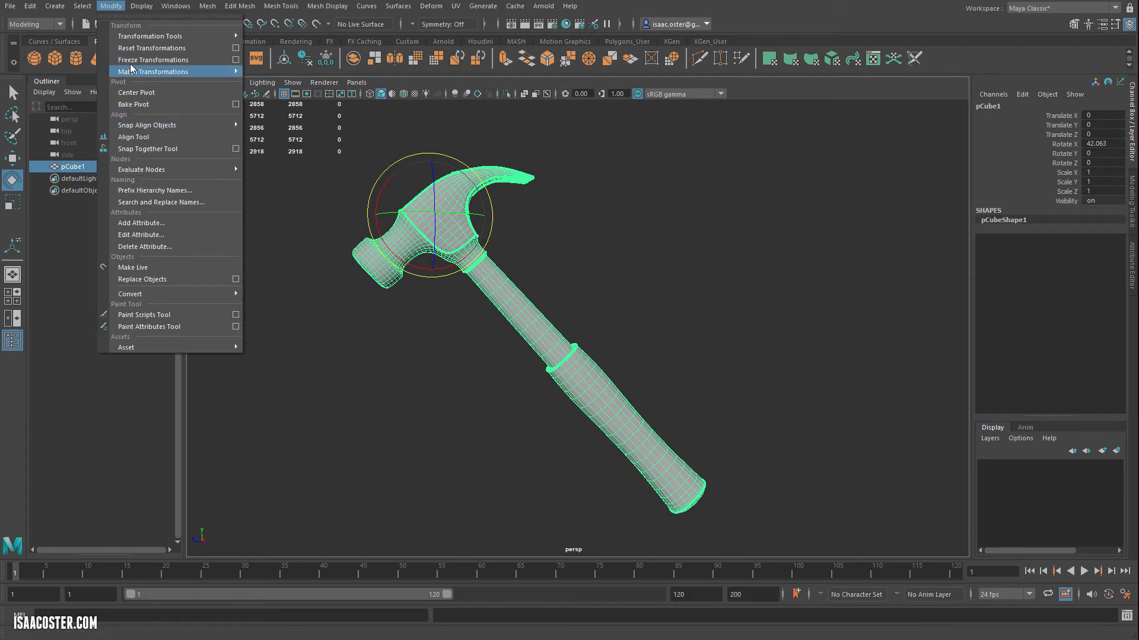
{"action": "left_click", "coordinate": [155, 60]}
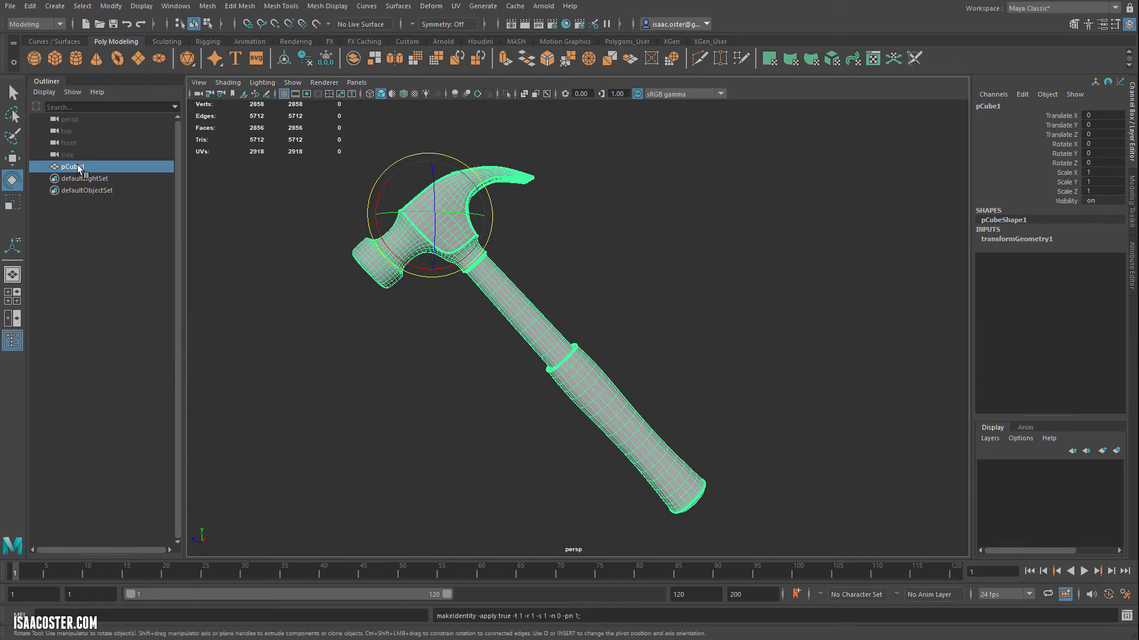
Create a lattice around the tilted hammer with its transformations frozen.
{"action": "left_click", "coordinate": [431, 6]}
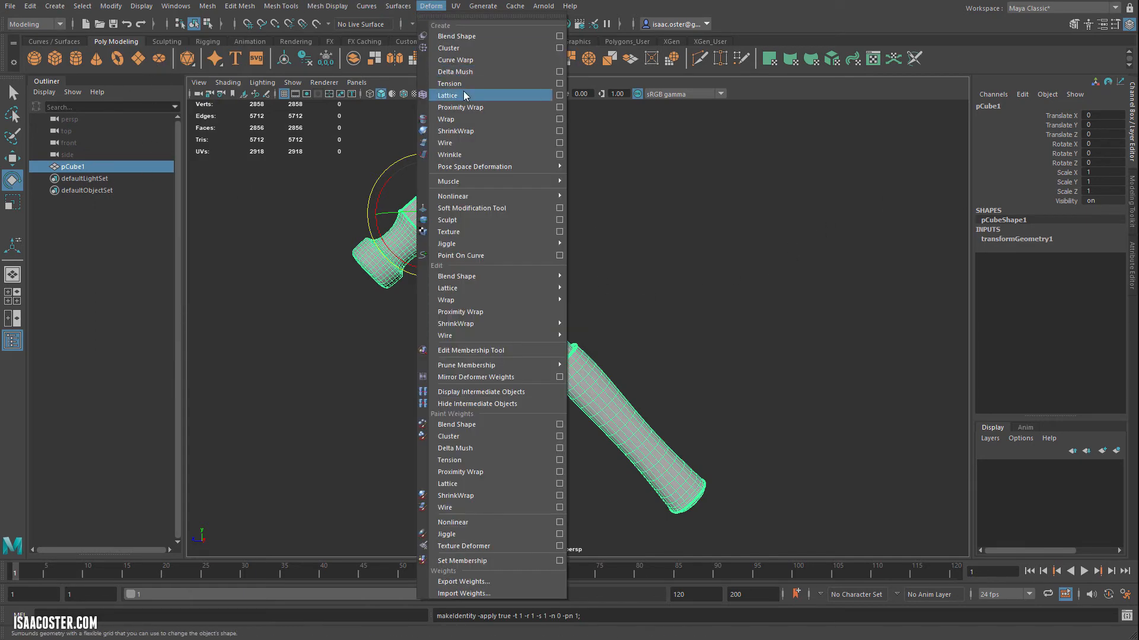
{"action": "left_click", "coordinate": [466, 96]}
{"action": "mouse_move", "coordinate": [806, 294]}
{"action": "left_mouse_down", "text": "alt"}
{"action": "mouse_move", "coordinate": [717, 287]}
{"action": "mouse_move", "coordinate": [750, 277]}
{"action": "mouse_move", "coordinate": [808, 287]}
{"action": "mouse_move", "coordinate": [813, 307]}
{"action": "left_mouse_up", "text": "alt"}
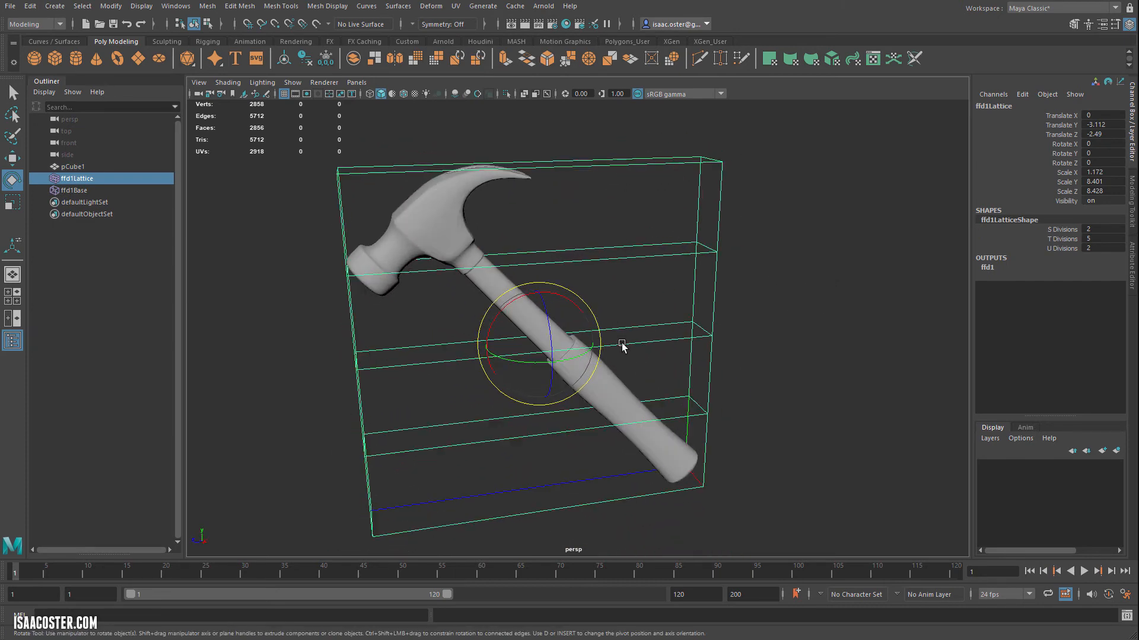
{"action": "left_click_drag", "start_coordinate": [420, 304], "coordinate": [481, 283], "text": "alt"}
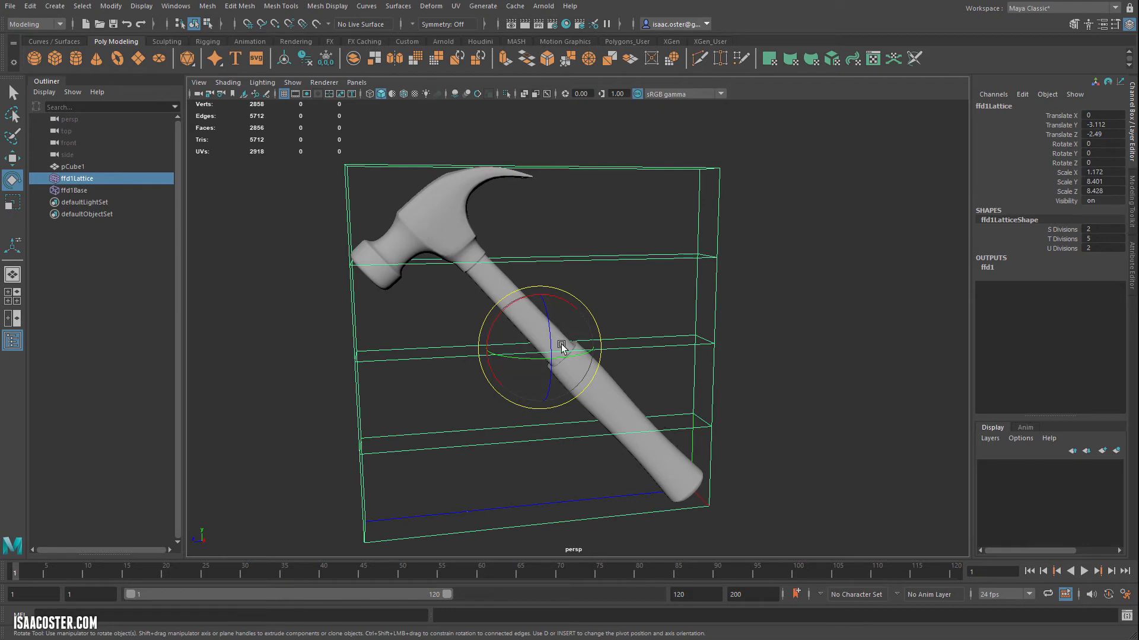
{"action": "left_click_drag", "start_coordinate": [463, 235], "coordinate": [635, 415], "text": "alt"}
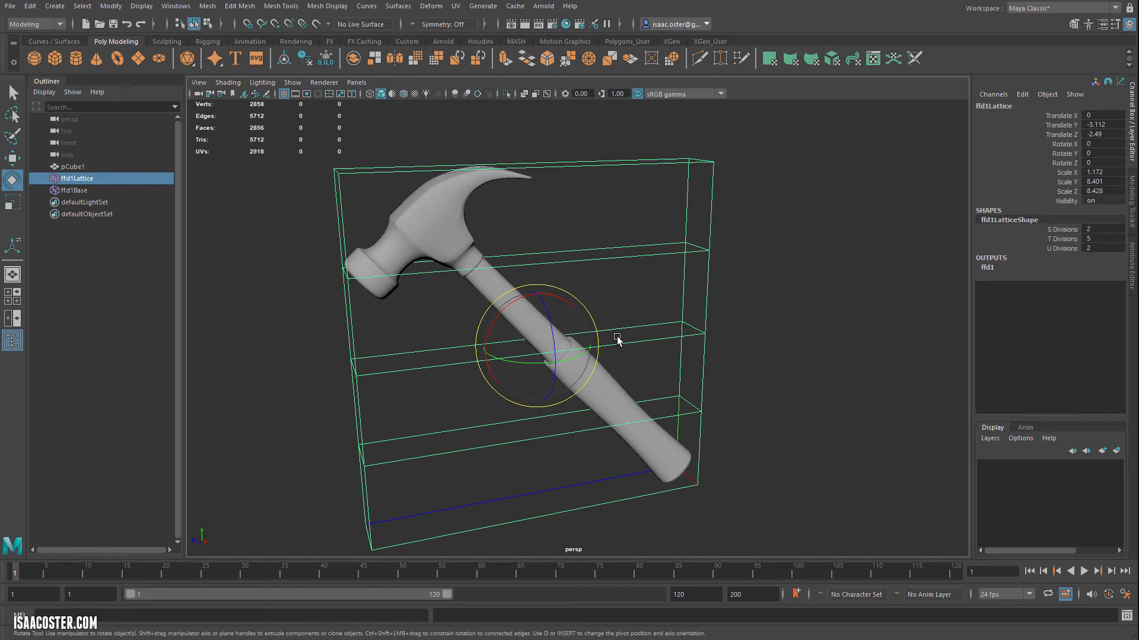
Select the lattice together with its base, rotate both about 40° around X, and scale them to about 3.2 in Z.
{"action": "left_click", "coordinate": [80, 192], "text": "ctrl"}
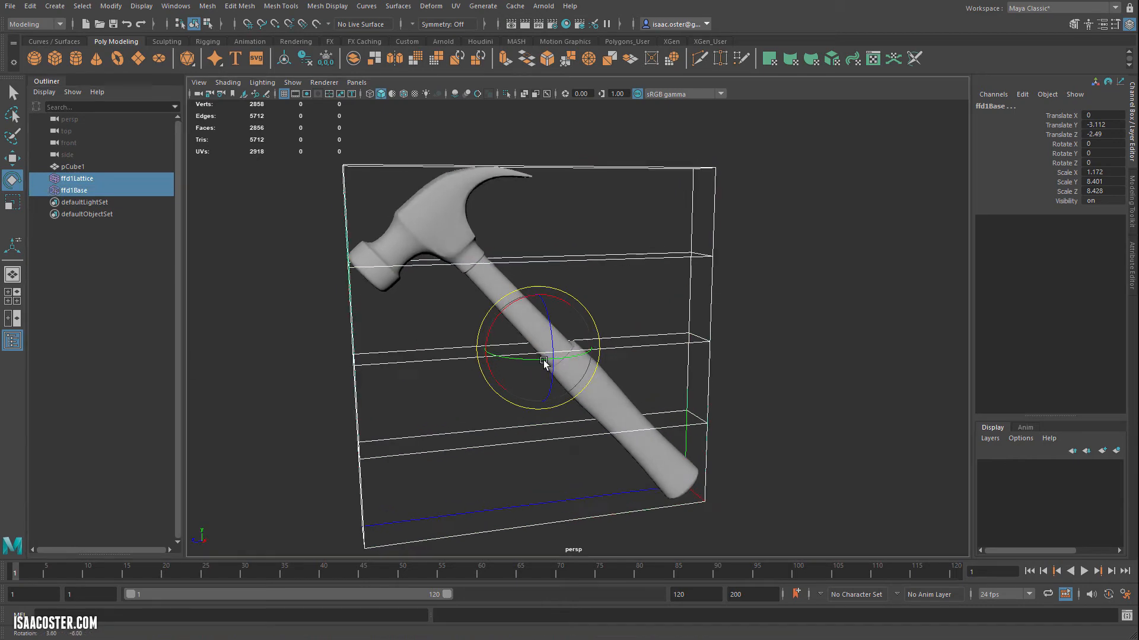
{"action": "left_click_drag", "start_coordinate": [498, 326], "coordinate": [422, 331]}
{"action": "key", "text": "r"}
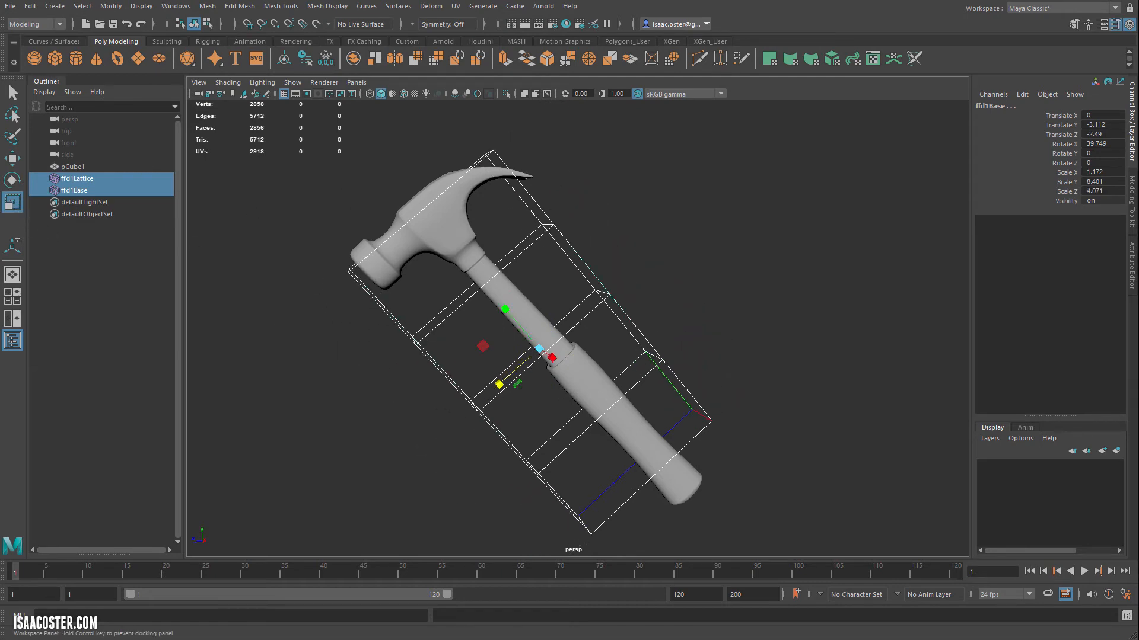
{"action": "left_click_drag", "start_coordinate": [290, 88], "coordinate": [820, 81]}
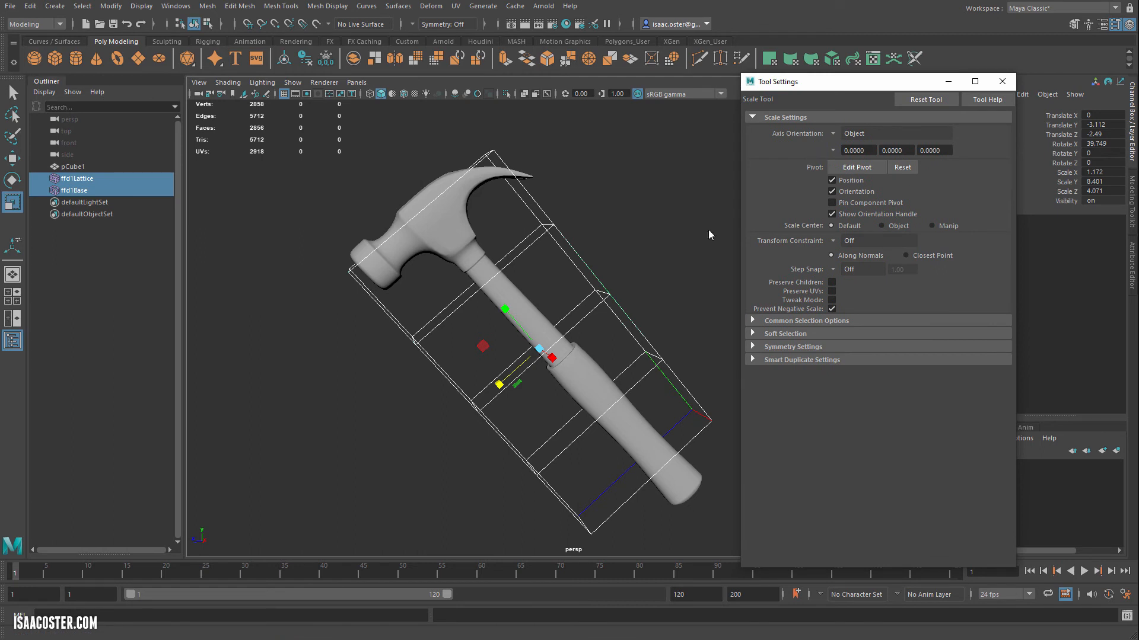
{"action": "mouse_move", "coordinate": [499, 384]}
{"action": "left_mouse_down"}
{"action": "mouse_move", "coordinate": [519, 380]}
{"action": "mouse_move", "coordinate": [505, 387]}
{"action": "left_mouse_up"}
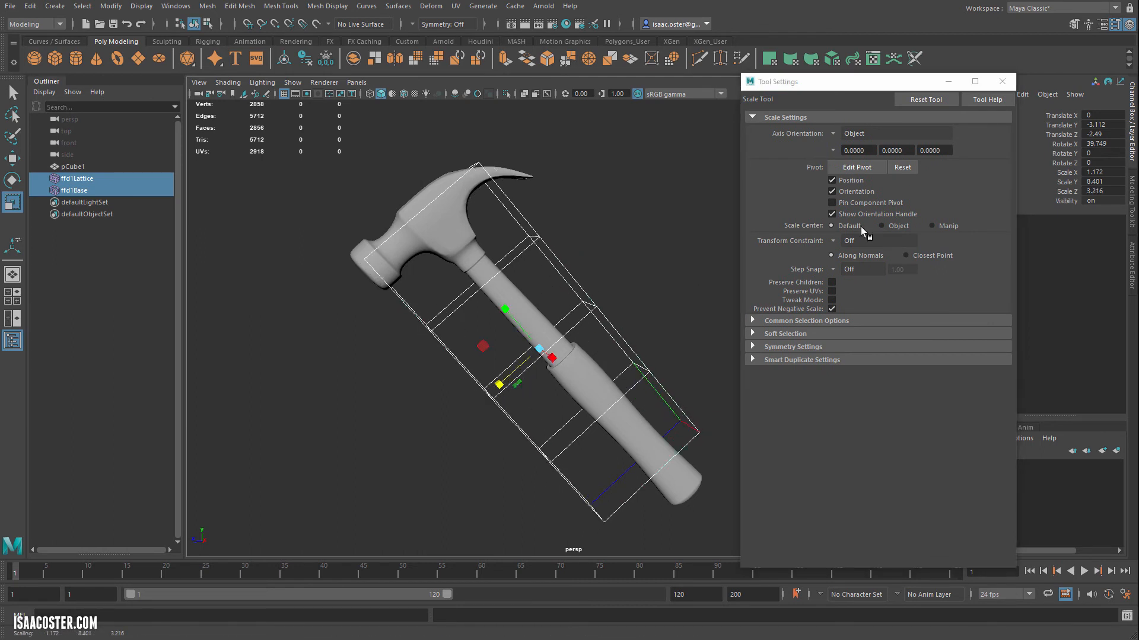
Try the World axis orientation for the Scale tool and return it to Object.
{"action": "left_click", "coordinate": [833, 133]}
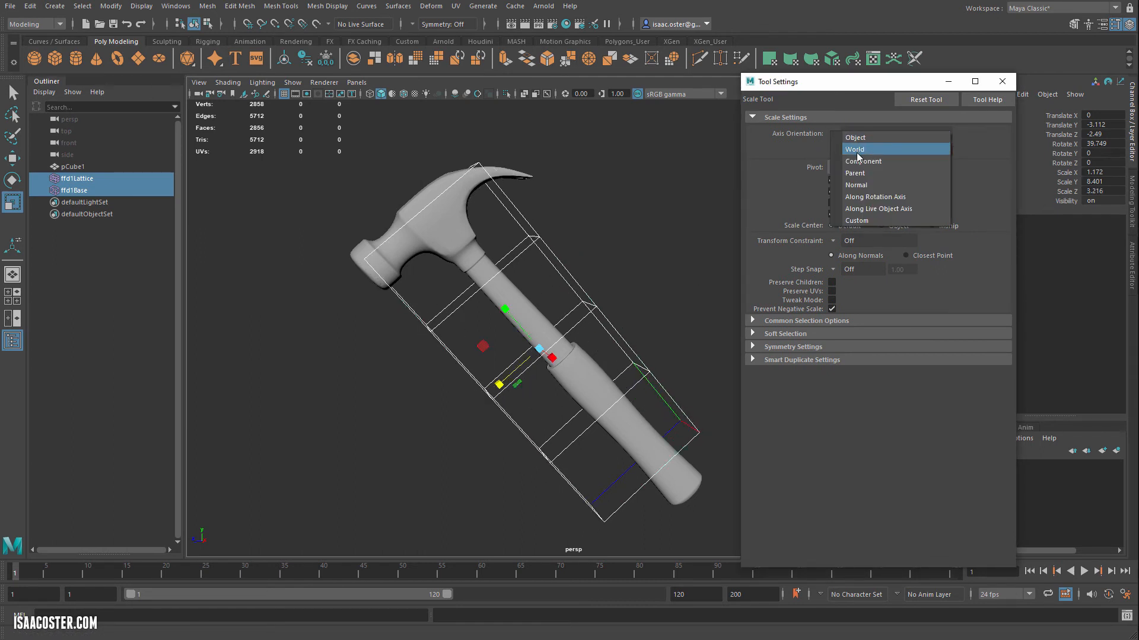
{"action": "left_click", "coordinate": [854, 147]}
{"action": "mouse_move", "coordinate": [587, 273]}
{"action": "left_mouse_down", "text": "alt"}
{"action": "mouse_move", "coordinate": [624, 265]}
{"action": "mouse_move", "coordinate": [571, 281]}
{"action": "mouse_move", "coordinate": [586, 282]}
{"action": "left_mouse_up", "text": "alt"}
{"action": "left_click", "coordinate": [835, 134]}
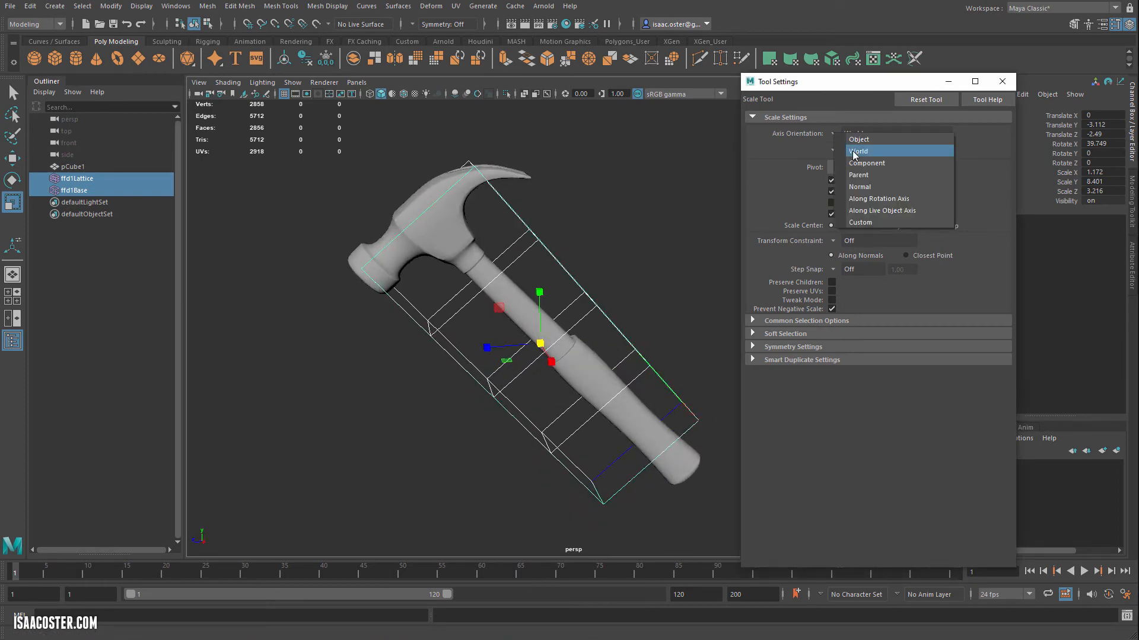
{"action": "left_click", "coordinate": [857, 142]}
Scale the lattice and its base along their own axes to about 10.97 in Y and 4.53 in Z.
{"action": "left_click_drag", "start_coordinate": [564, 254], "coordinate": [494, 383], "text": "alt"}
{"action": "left_click_drag", "start_coordinate": [502, 316], "coordinate": [497, 367]}
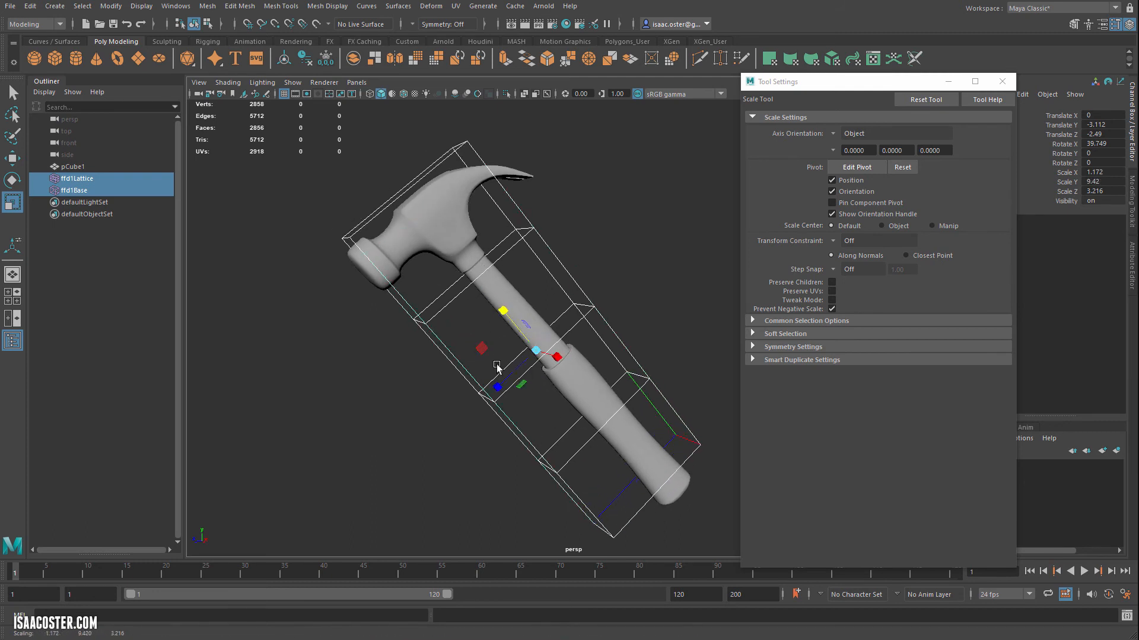
{"action": "left_click_drag", "start_coordinate": [500, 313], "coordinate": [487, 398]}
Set the Move tool's axis orientation to Object and shift the lattice with its base along its own Z to Translate Y -2.948, Z -2.688.
{"action": "key", "text": "w"}
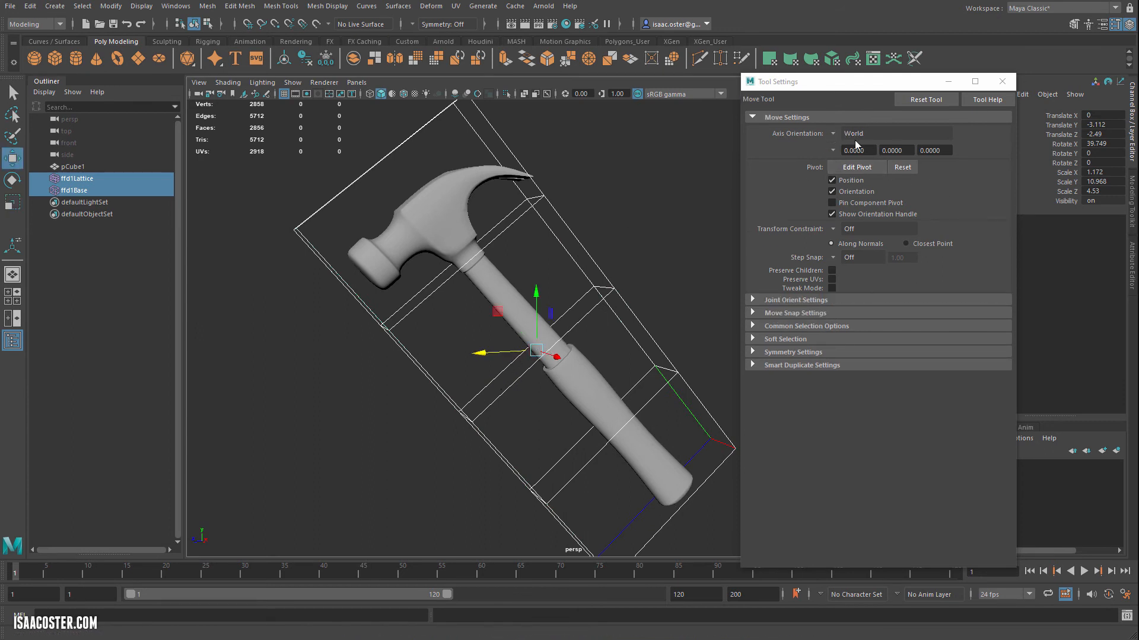
{"action": "left_click", "coordinate": [833, 134]}
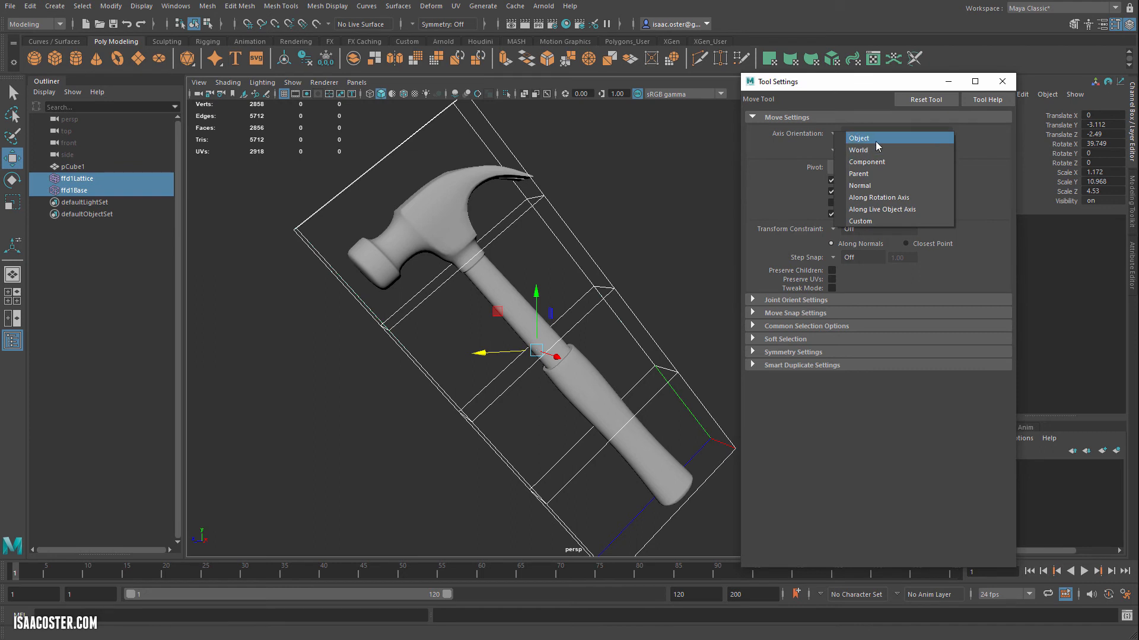
{"action": "left_click", "coordinate": [877, 139]}
{"action": "left_click_drag", "start_coordinate": [499, 387], "coordinate": [509, 385]}
{"action": "left_click_drag", "start_coordinate": [509, 393], "coordinate": [459, 373], "text": "alt"}
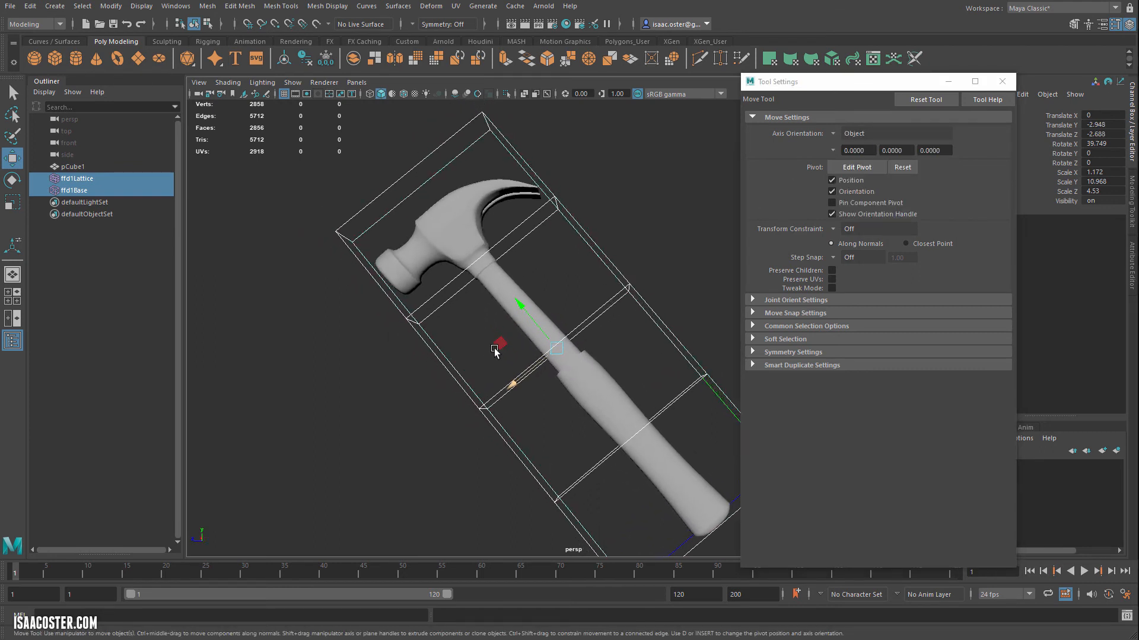
Scale the lattice and base to 11.157 in Y, move them along their own Y to Translate Y -3.236, Z -2.927, and deselect them.
{"action": "key", "text": "r"}
{"action": "left_click_drag", "start_coordinate": [523, 306], "coordinate": [521, 305]}
{"action": "middle_click_drag", "start_coordinate": [593, 292], "coordinate": [570, 279], "text": "alt"}
{"action": "key", "text": "w"}
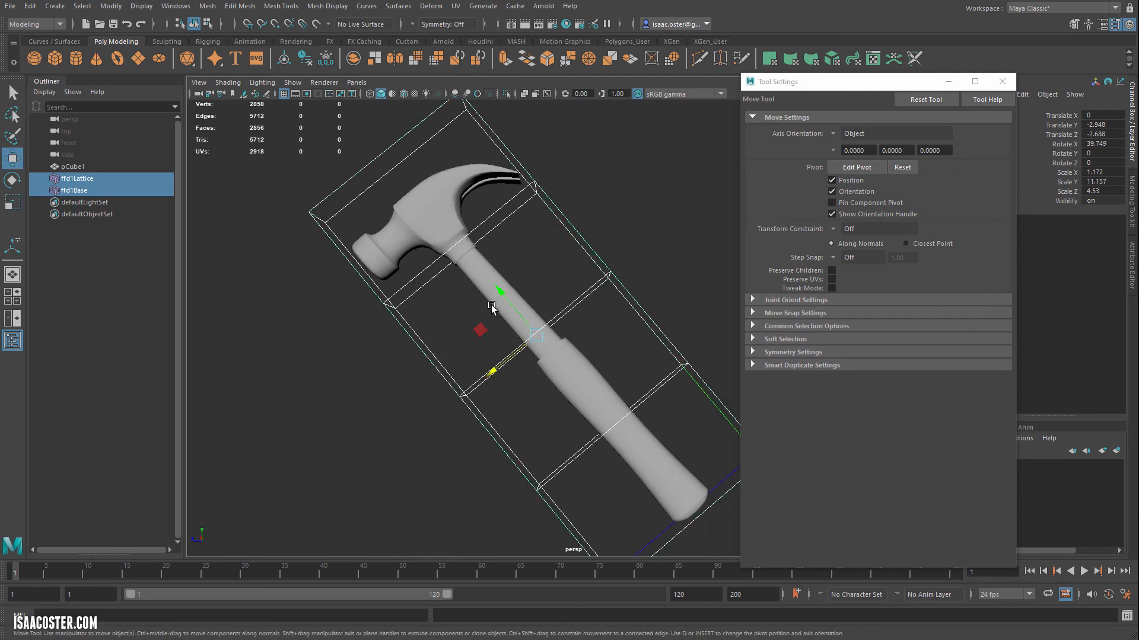
{"action": "left_click_drag", "start_coordinate": [508, 300], "coordinate": [642, 213]}
{"action": "left_click", "coordinate": [671, 245]}
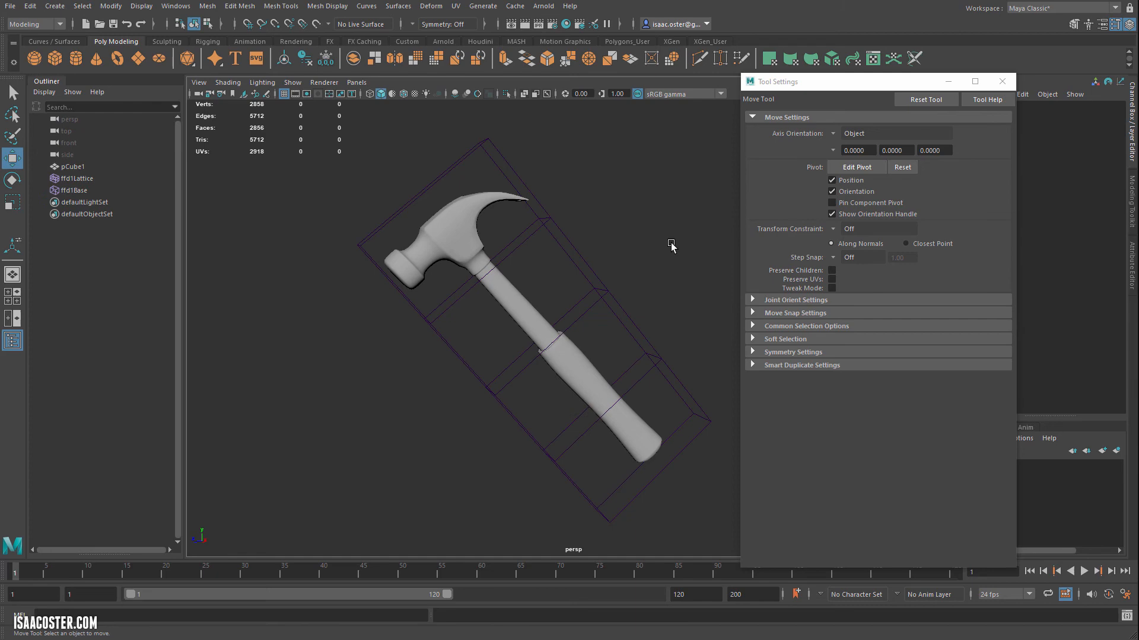
Select only the lattice and set its S, T and U divisions to 5.
{"action": "left_click", "coordinate": [89, 178]}
{"action": "left_click_drag", "start_coordinate": [295, 318], "coordinate": [337, 338], "text": "alt"}
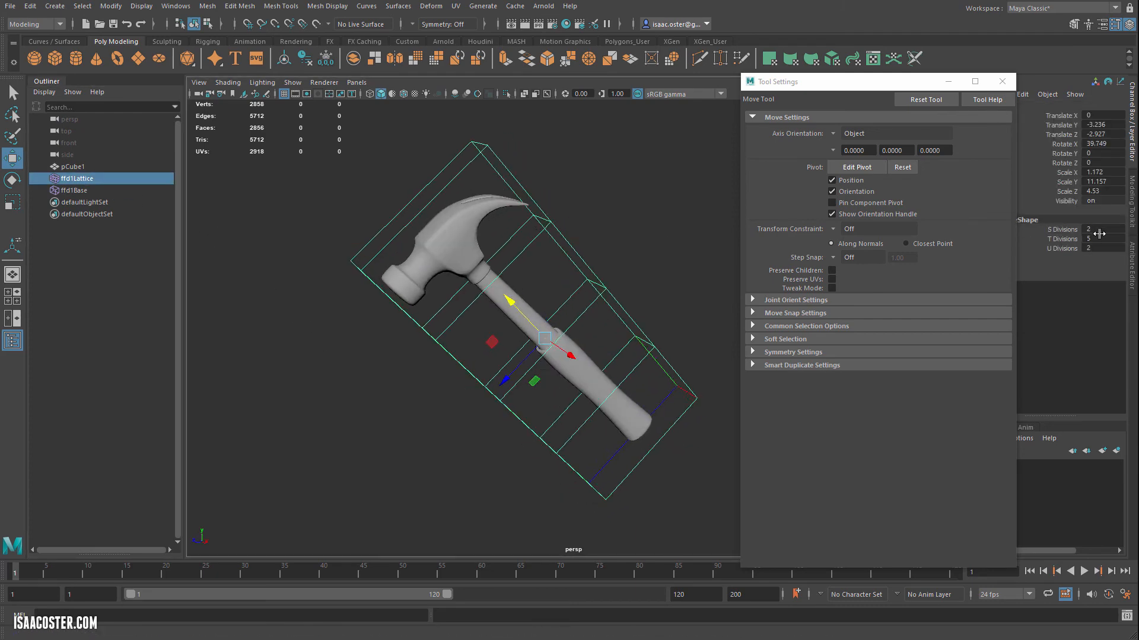
{"action": "left_click_drag", "start_coordinate": [1099, 231], "coordinate": [1100, 247]}
{"action": "key", "text": "Return"}
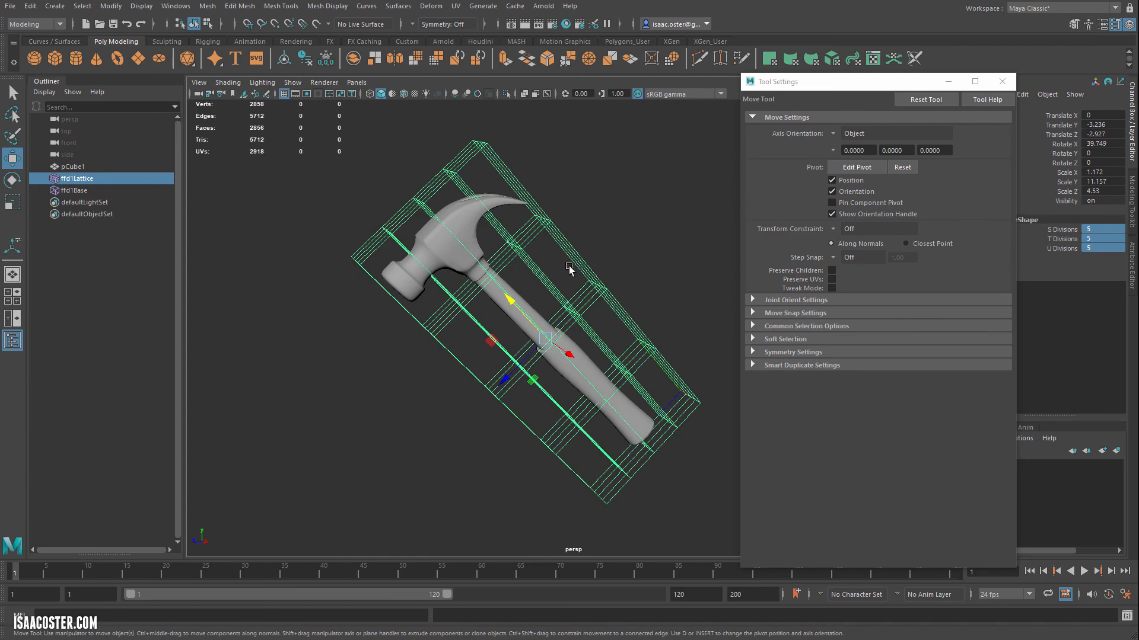
{"action": "left_click_drag", "start_coordinate": [509, 308], "coordinate": [487, 295], "text": "alt"}
{"action": "right_click_drag", "start_coordinate": [510, 322], "coordinate": [633, 355], "text": "alt"}
{"action": "left_click", "coordinate": [528, 297]}
{"action": "left_click_drag", "start_coordinate": [556, 235], "coordinate": [556, 236]}
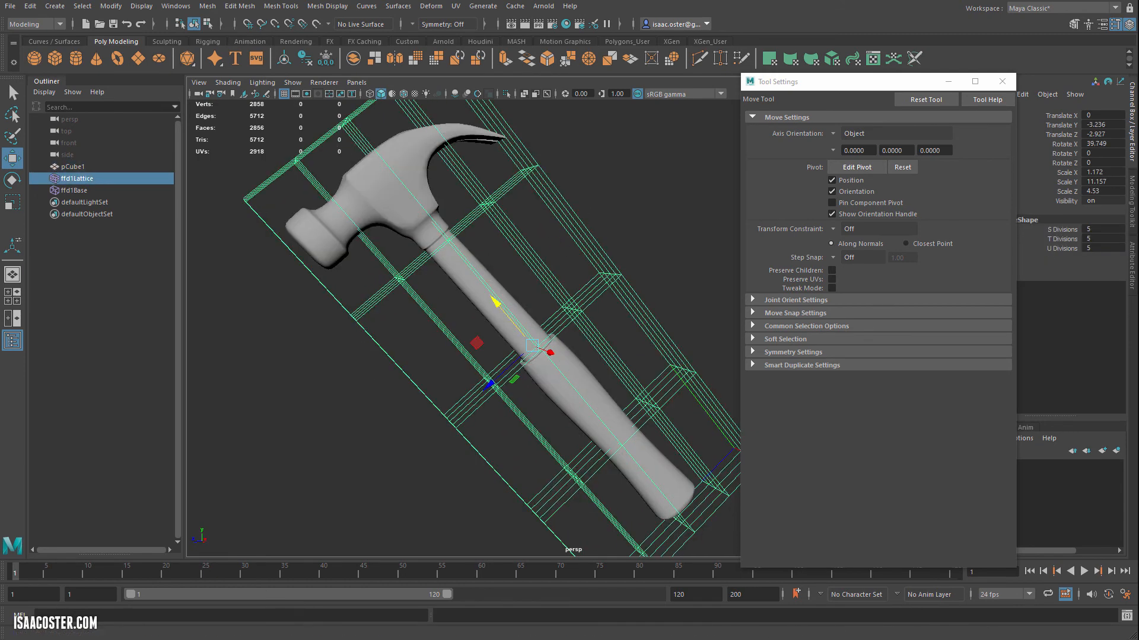
Reduce the lattice's S, T and U divisions to 2.
{"action": "left_click_drag", "start_coordinate": [1098, 230], "coordinate": [1096, 260]}
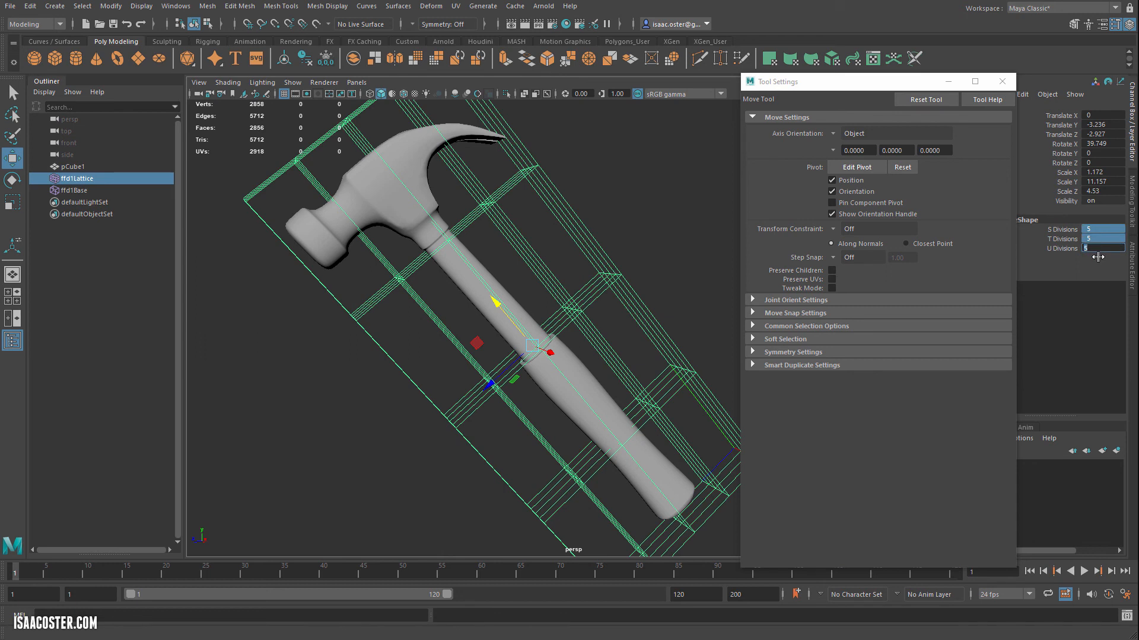
{"action": "type", "text": "2"}
{"action": "key", "text": "Return"}
{"action": "key", "text": "3"}
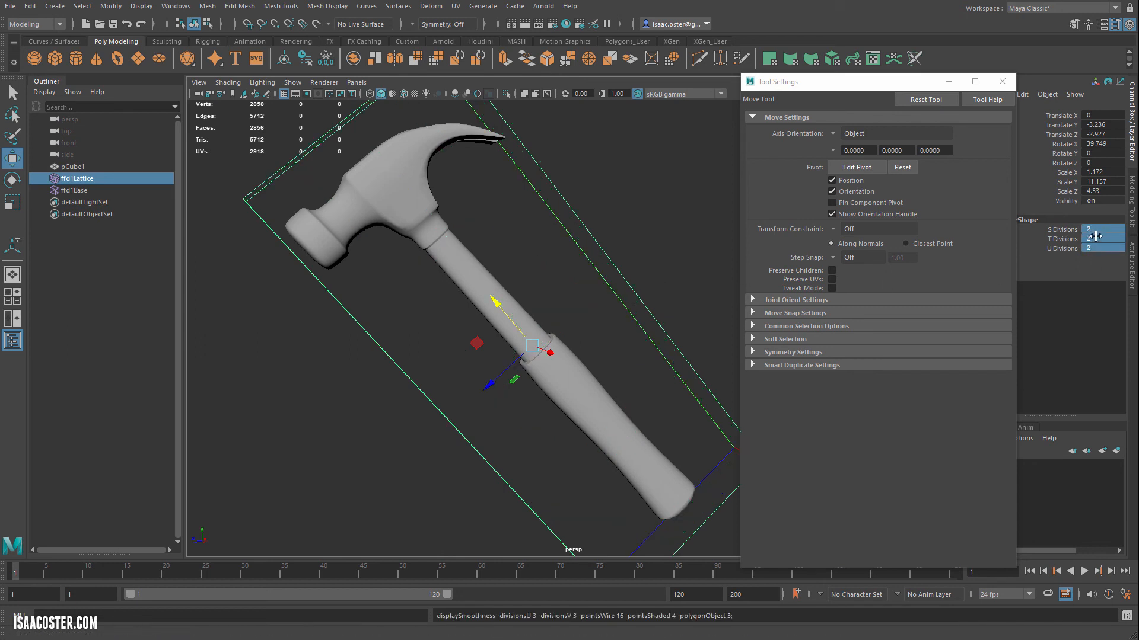
Set the lattice's S, T and U divisions to 3.
{"action": "left_click_drag", "start_coordinate": [1097, 229], "coordinate": [1102, 247]}
{"action": "type", "text": "3"}
{"action": "key", "text": "Return"}
Switch to lattice point editing and pull the middle row of points on the claw side outward from the handle.
{"action": "right_click_drag", "start_coordinate": [625, 265], "coordinate": [613, 233]}
{"action": "left_click_drag", "start_coordinate": [646, 247], "coordinate": [563, 309]}
{"action": "left_click_drag", "start_coordinate": [584, 314], "coordinate": [684, 221], "text": "alt"}
Select the middle lattice points on the hammer-face side and move them along the lattice's own Z axis toward the claw side to bend the handle.
{"action": "left_click_drag", "start_coordinate": [501, 331], "coordinate": [398, 492]}
{"action": "left_click_drag", "start_coordinate": [573, 311], "coordinate": [396, 464]}
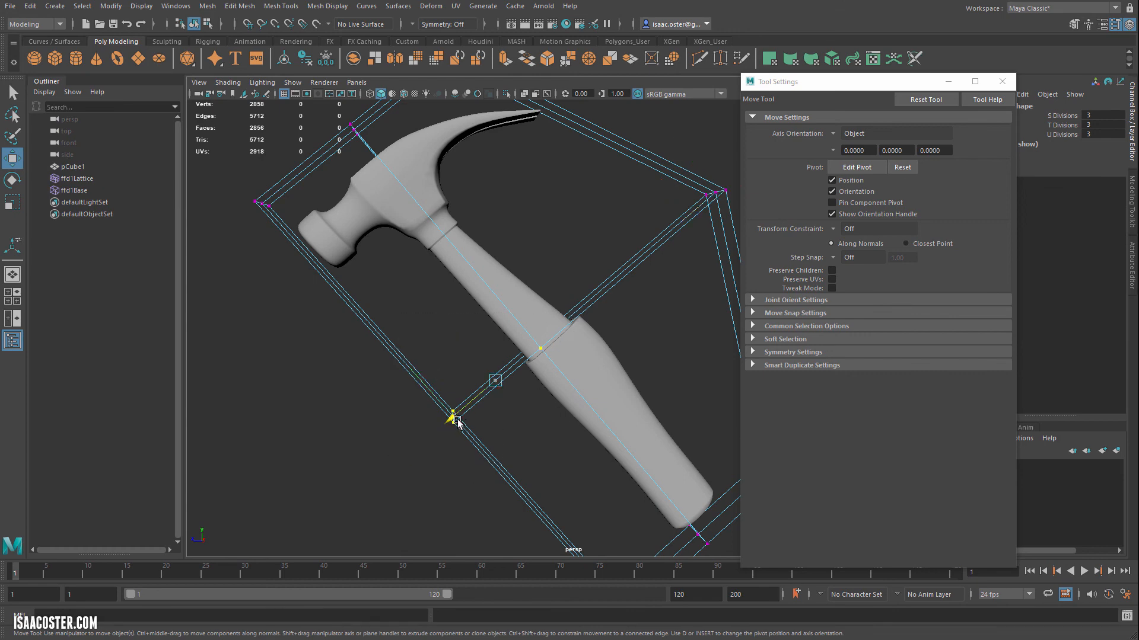
{"action": "left_click_drag", "start_coordinate": [457, 421], "coordinate": [456, 383]}
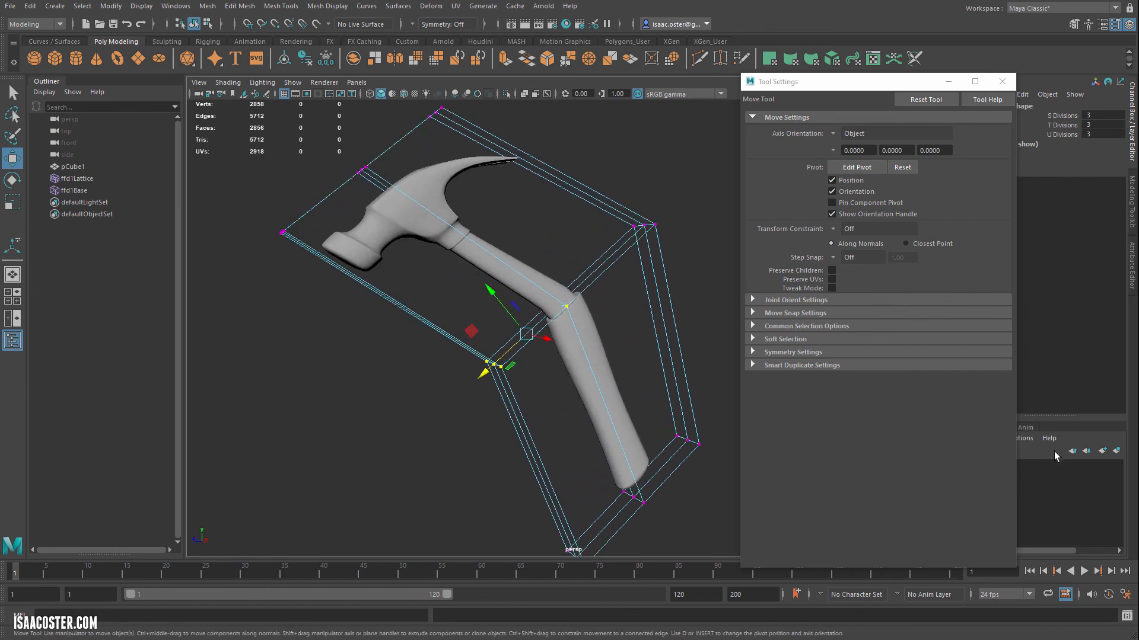